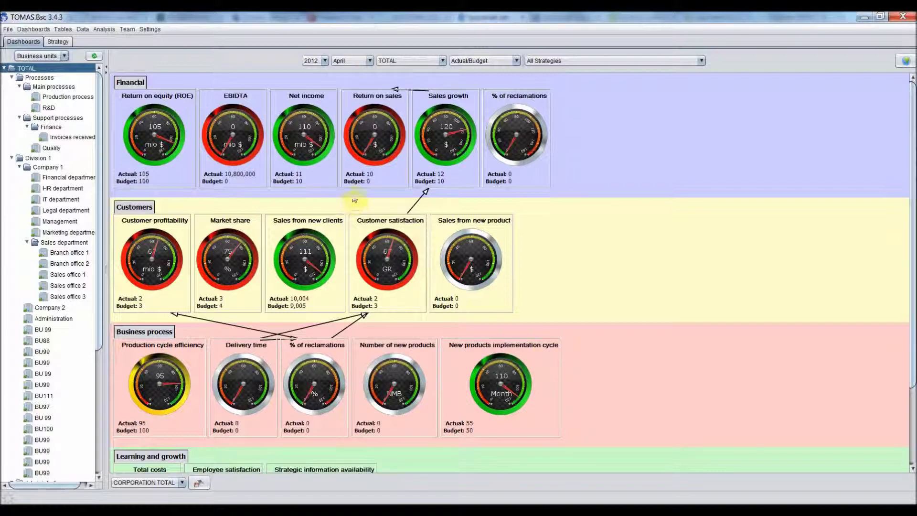
Open the mission and vision record of the TOTAL unit, review both texts and close it without changes.
left_click(70, 43)
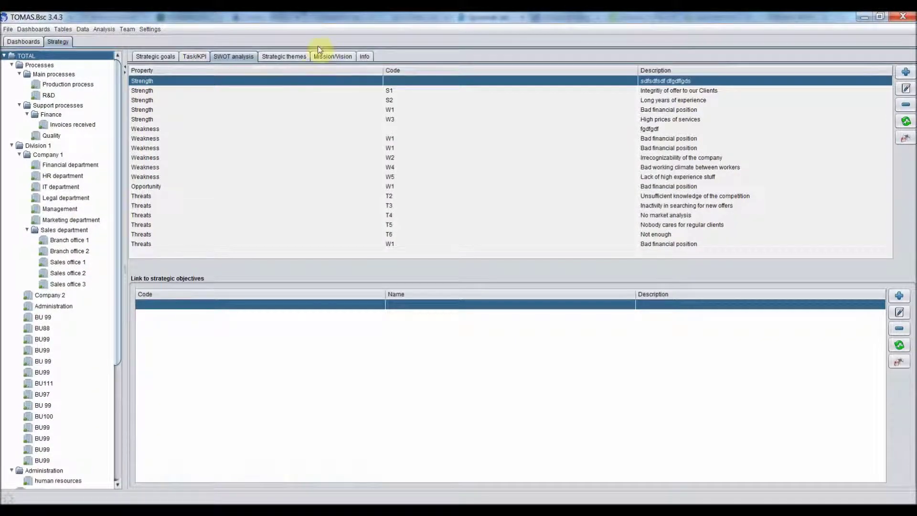
left_click(330, 58)
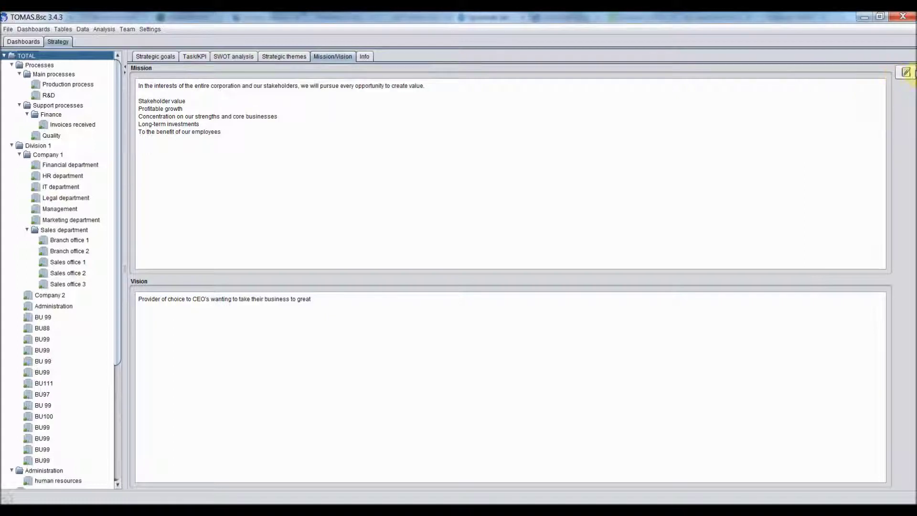
left_click(906, 72)
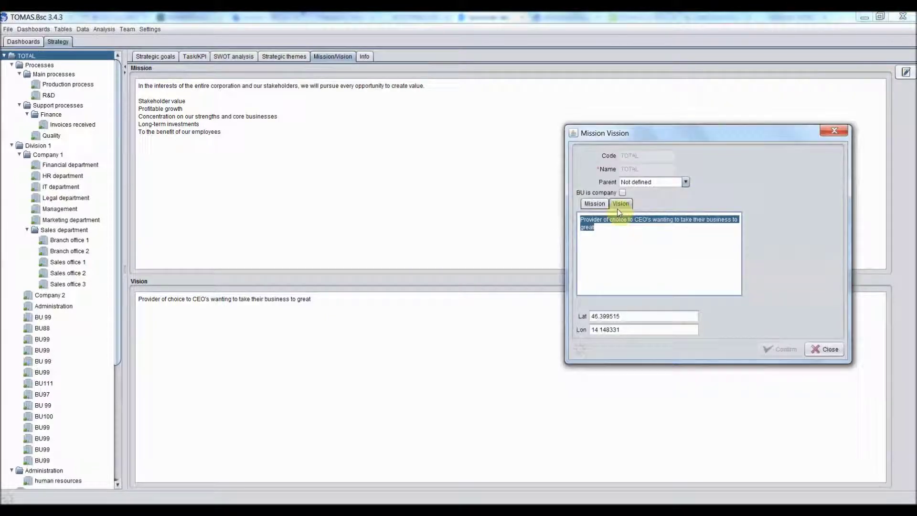
left_click(594, 204)
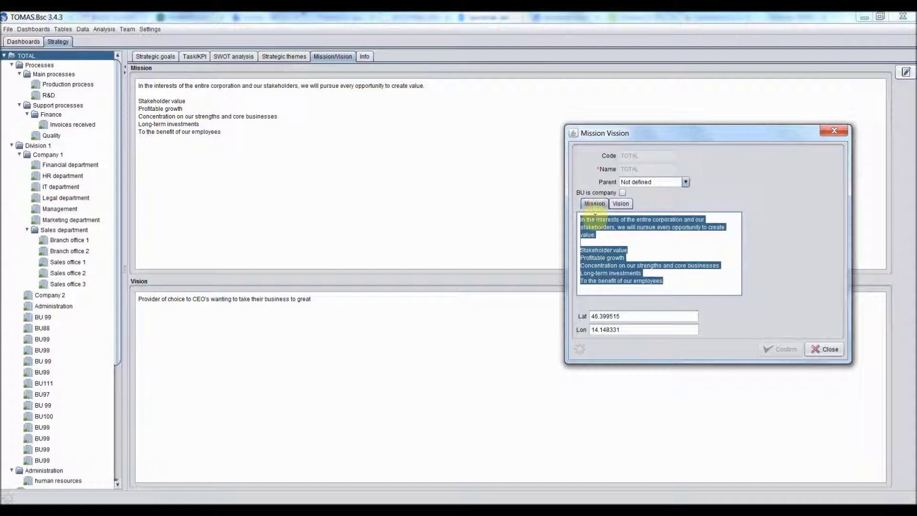
left_click(596, 238)
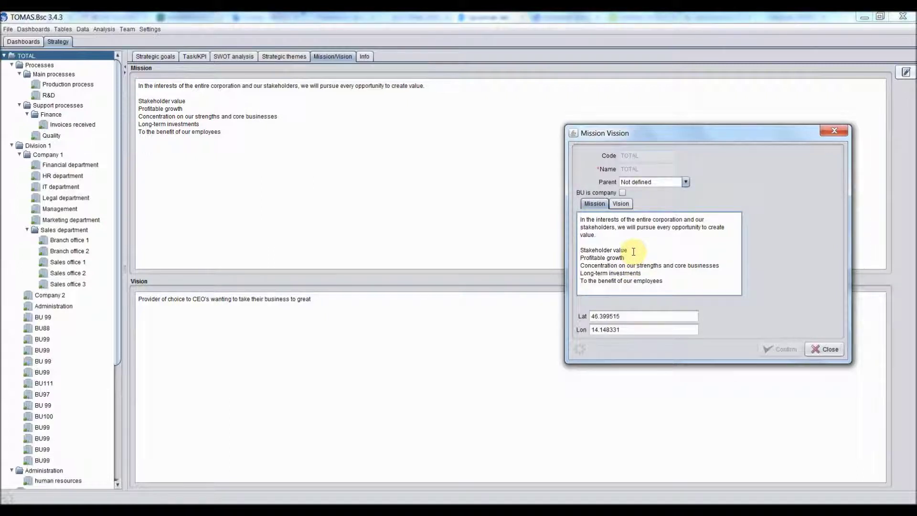
left_click(620, 204)
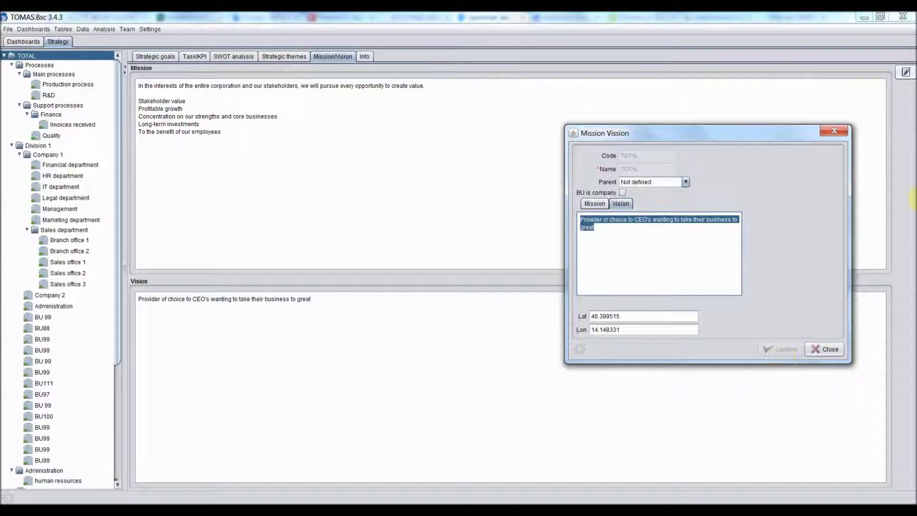
left_click(843, 131)
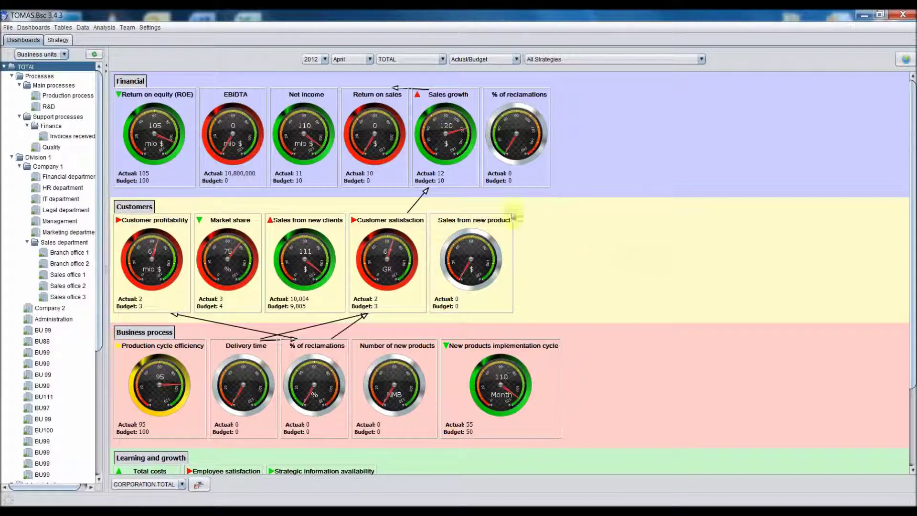
Add a Weakness entry to the TOTAL unit's SWOT analysis with code W2 and description "Weak financial position".
left_click(58, 40)
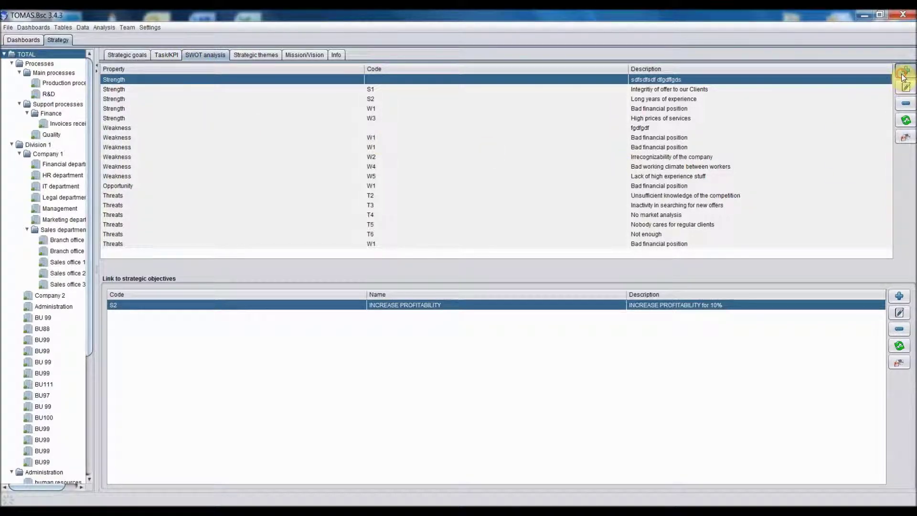
left_click(904, 74)
left_click(419, 169)
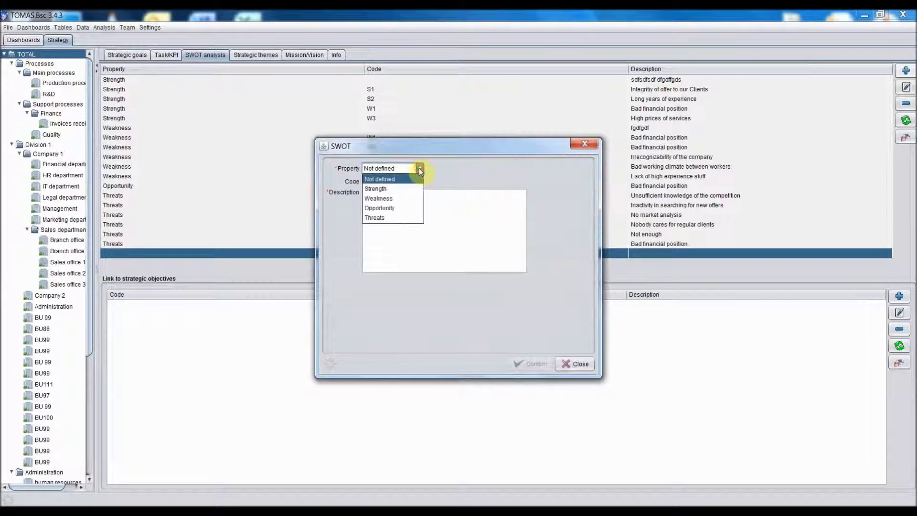
left_click(371, 200)
left_click(373, 181)
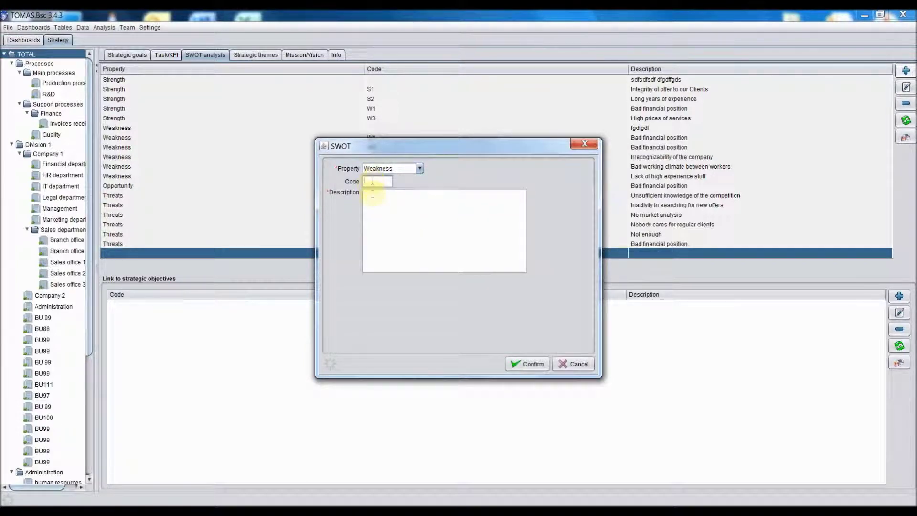
type("W2")
left_click(373, 198)
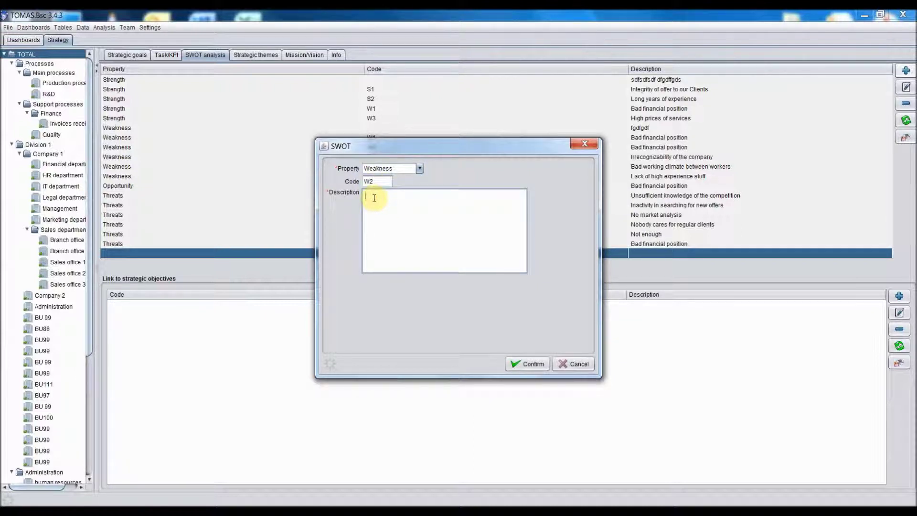
type("Weak financial position")
left_click(535, 366)
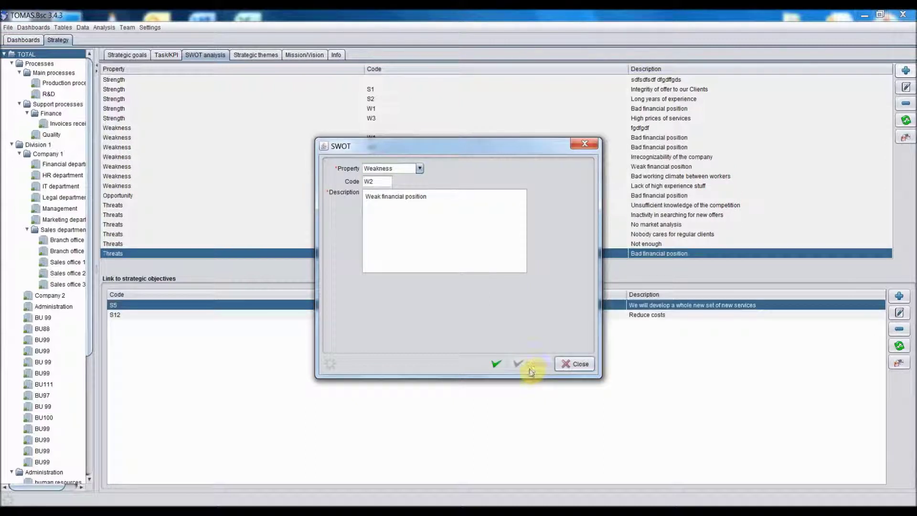
left_click(574, 364)
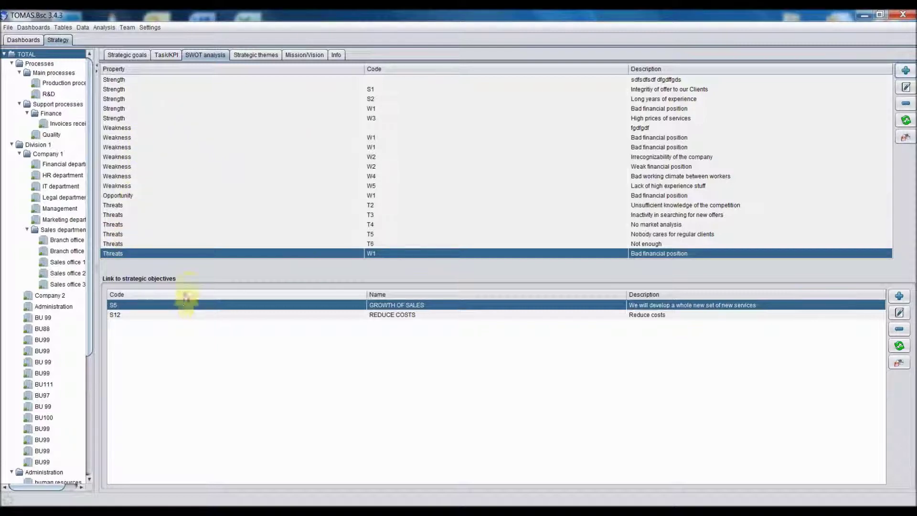
Link the strategic goal "Optimisation of processes" to the selected W1 threat "Bad financial position".
left_click(899, 297)
left_click(547, 170)
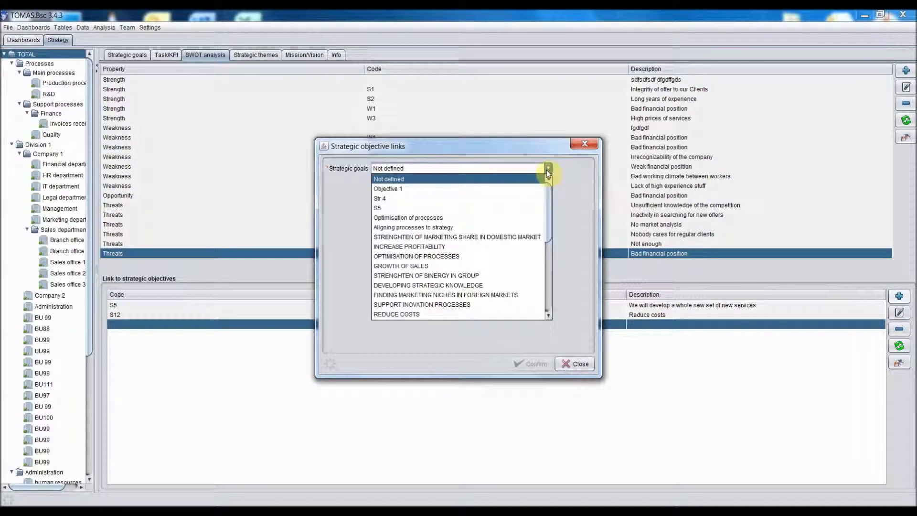
left_click(509, 219)
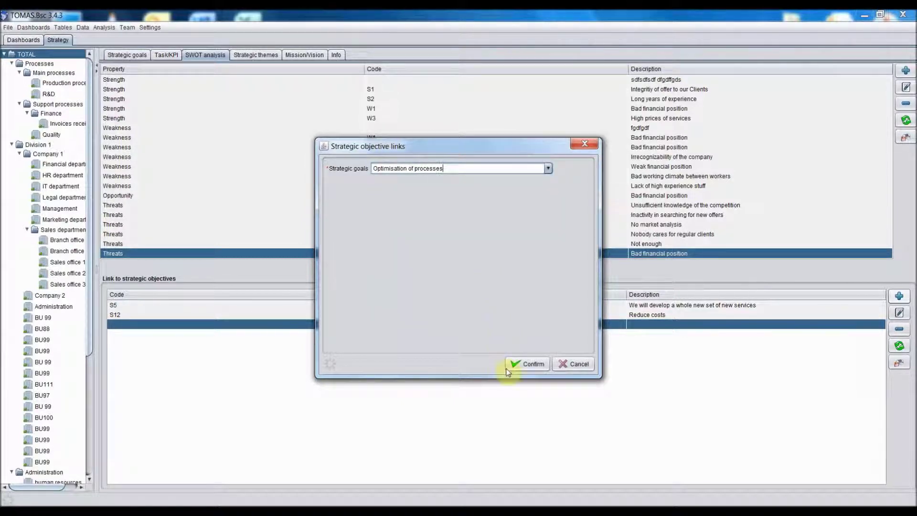
left_click(521, 365)
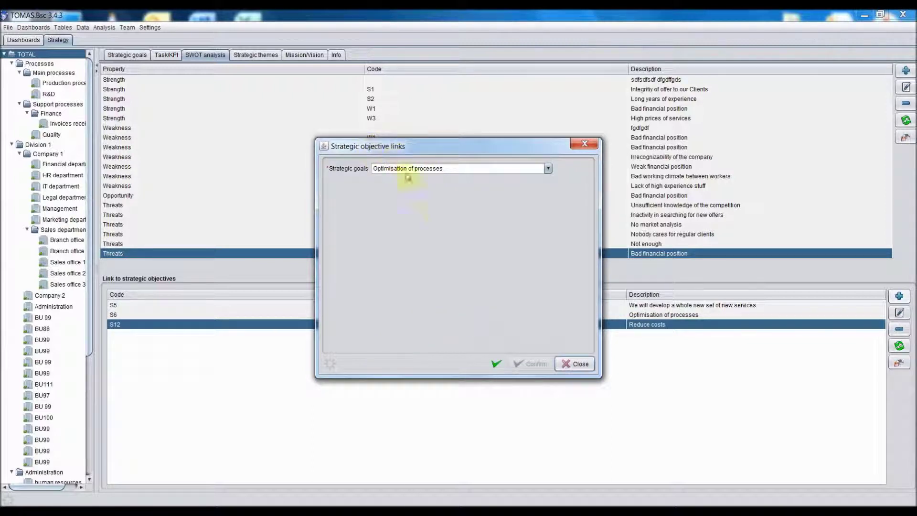
left_click(573, 365)
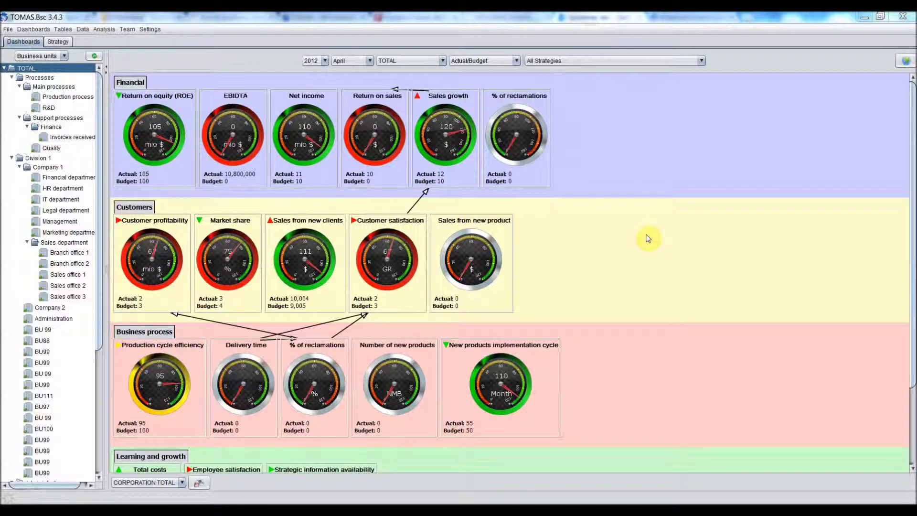
Create a new strategic objective for TOTAL with code S12 and name "Reduce costs".
left_click(59, 42)
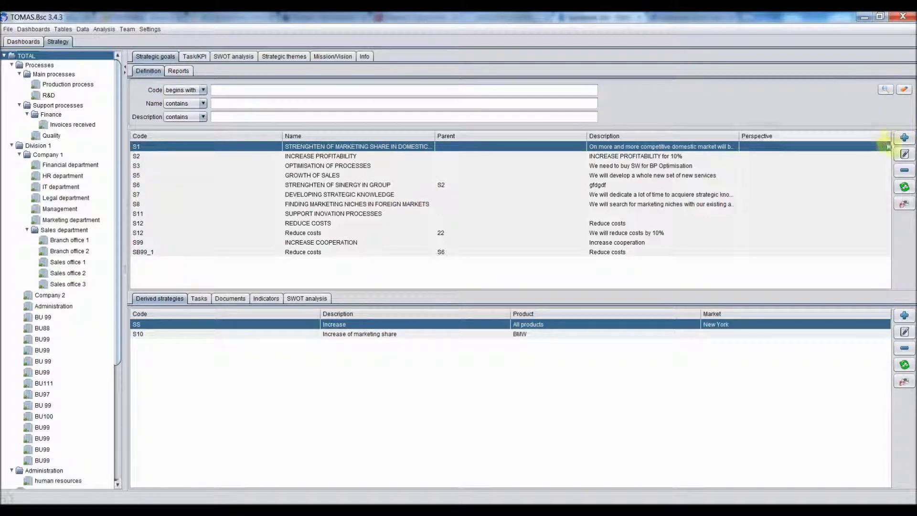
left_click(905, 138)
left_click(709, 294)
type("S12")
left_click(683, 306)
type("Red")
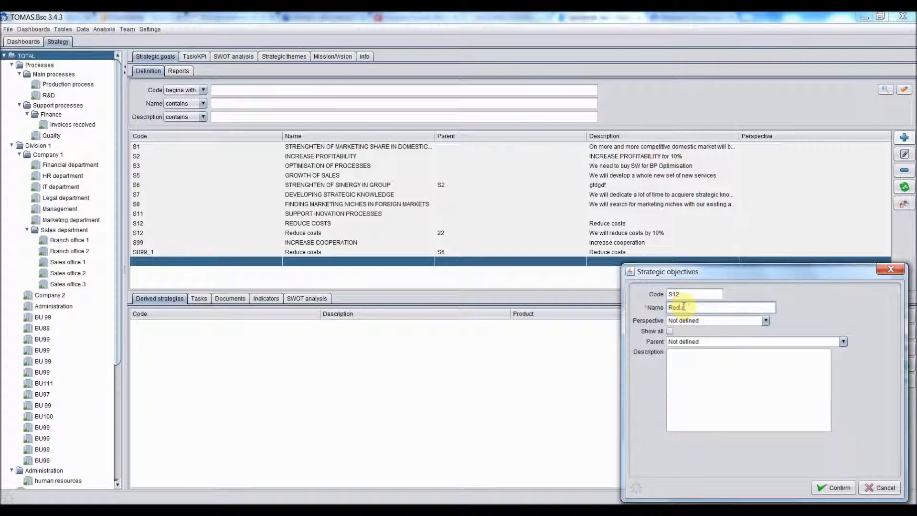
type("uce costs")
Set the new objective's parent to "Aligning processes to strategy", describe it as "We will reduce costs by 10%." and save it.
left_click(843, 341)
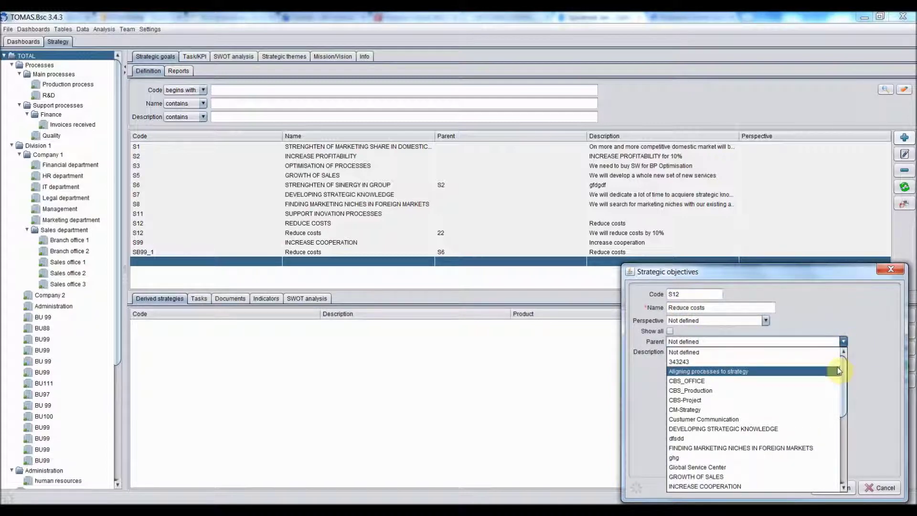
left_click(740, 372)
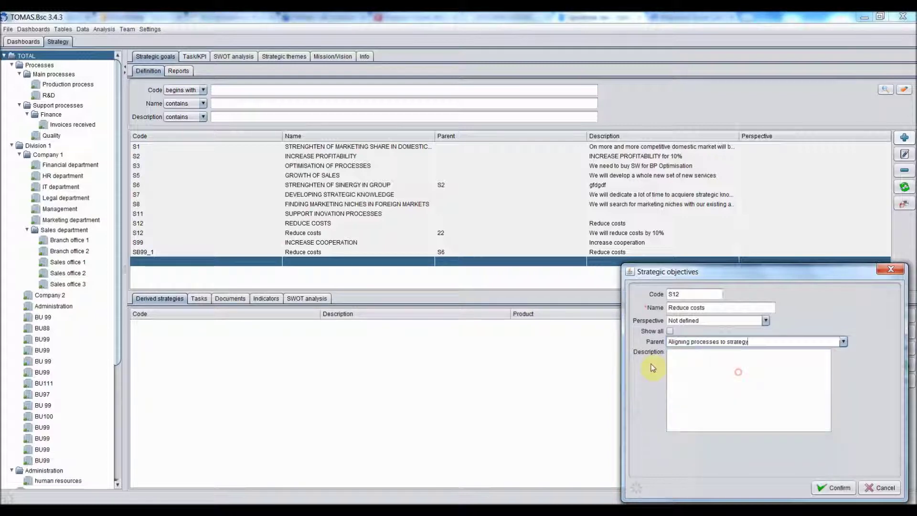
left_click(683, 354)
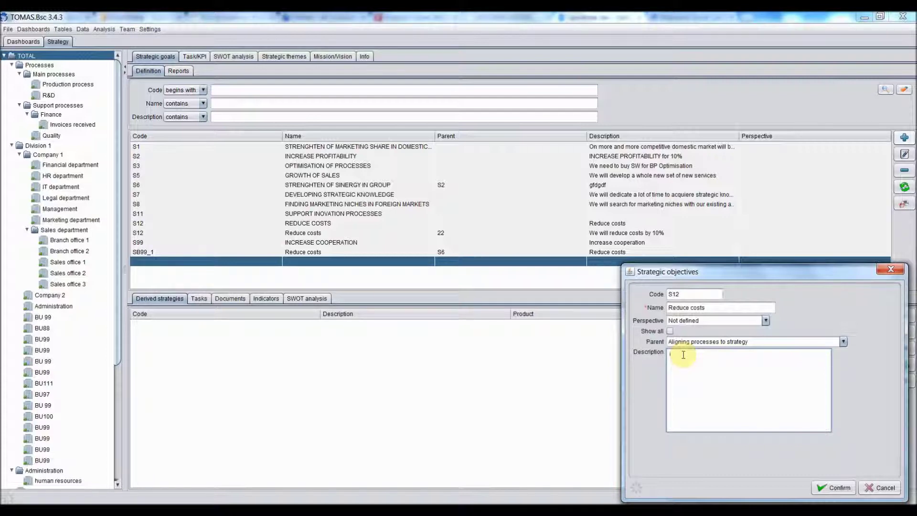
type("We will reduce costs by 10%.")
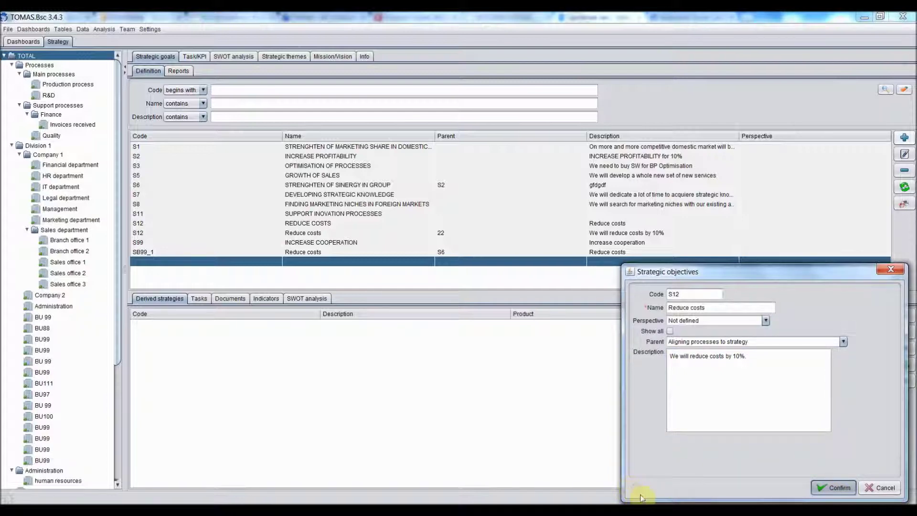
key("Return")
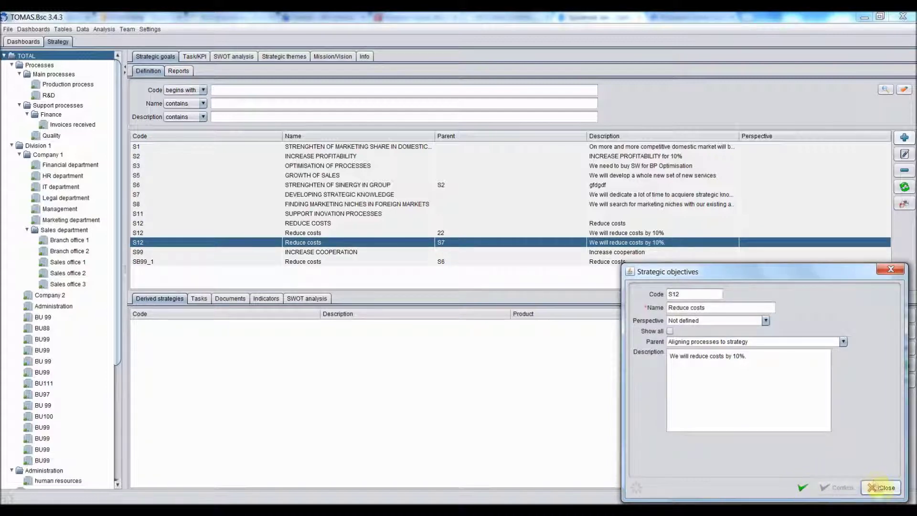
left_click(880, 488)
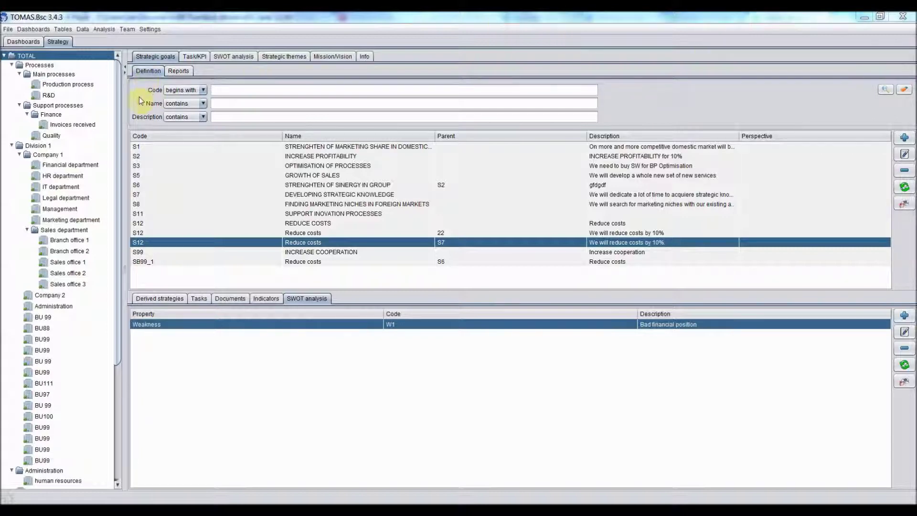
Link the SWOT item "Bad financial position" to the S12 "Reduce costs" objective whose parent is 22.
left_click(134, 234)
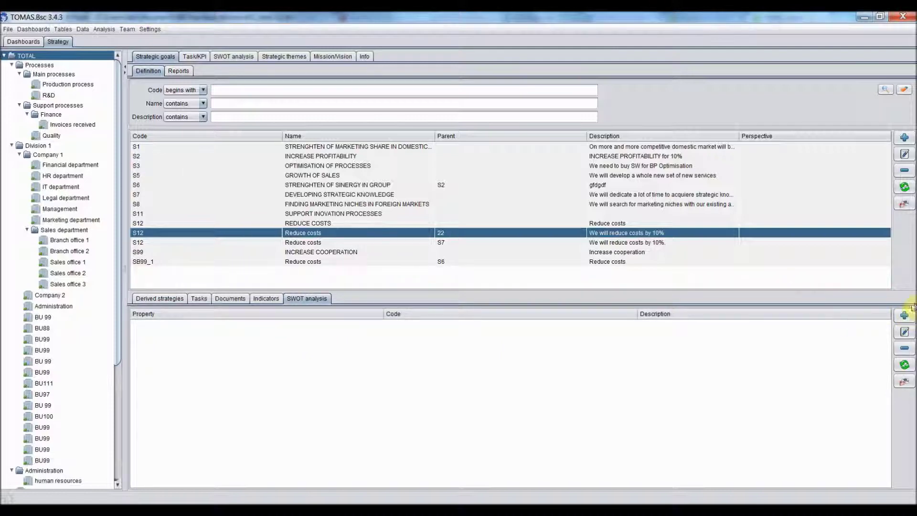
left_click(906, 316)
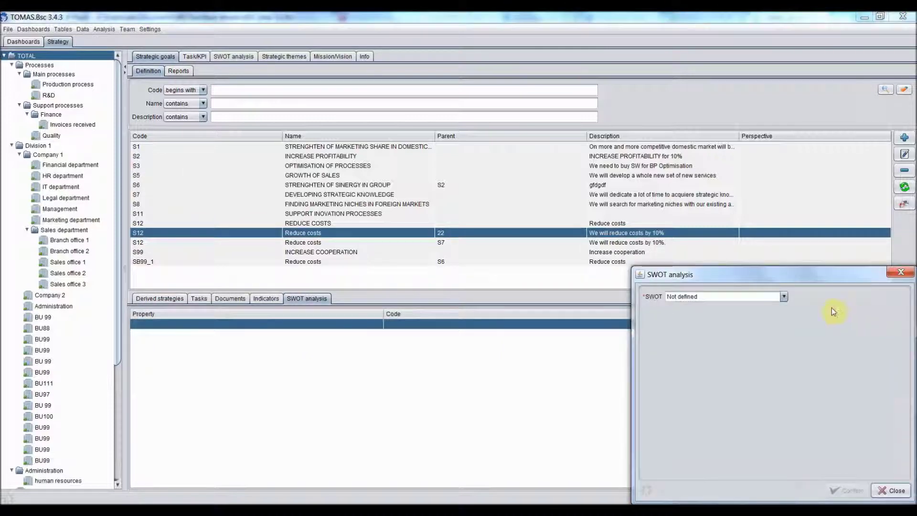
left_click(784, 297)
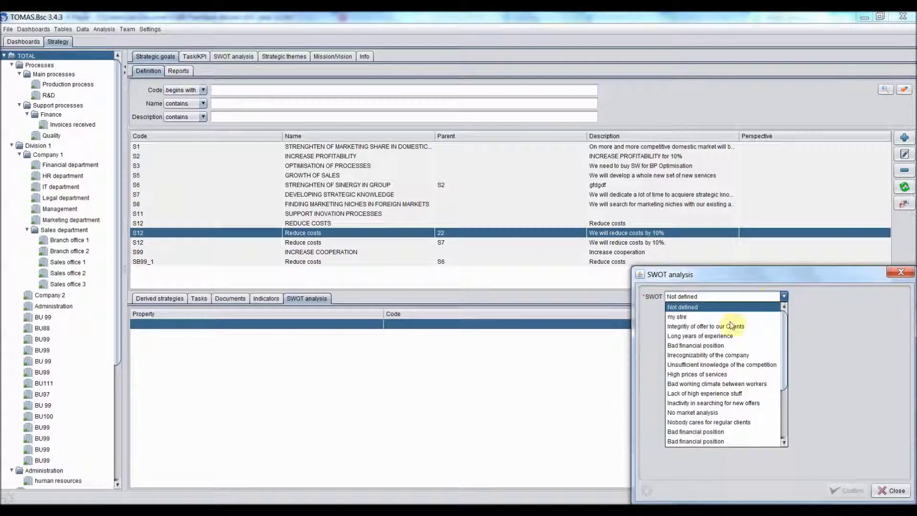
left_click(707, 349)
left_click(843, 491)
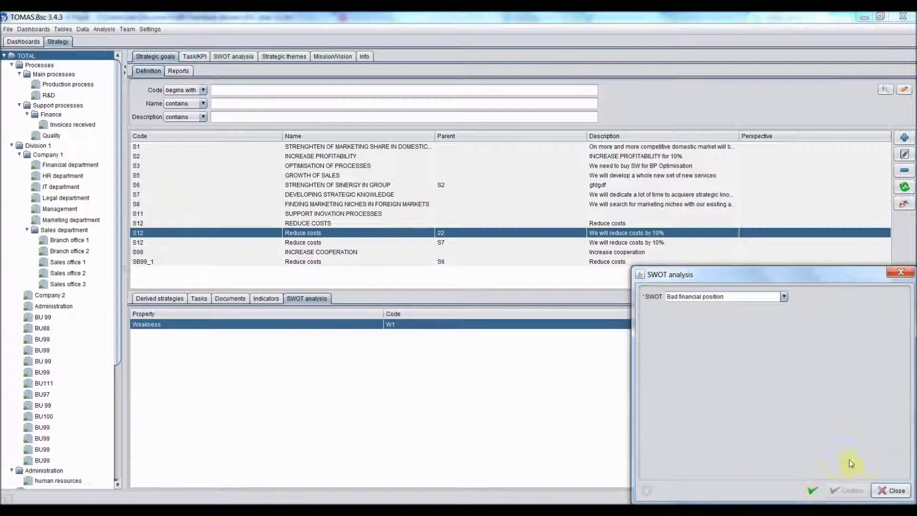
left_click(886, 491)
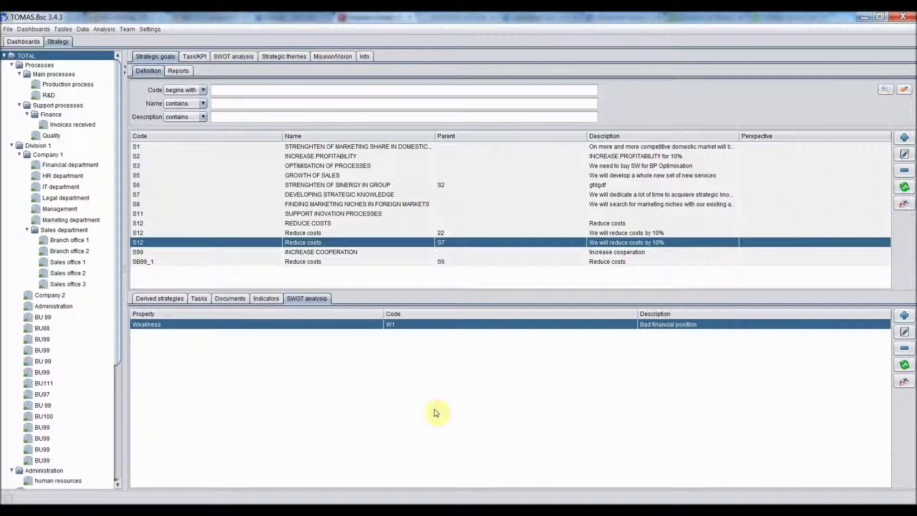
Add a derived strategy to the S12 "Reduce costs" goal with parent 22, using code SB99_1_1 and description "Reduce costs by 10%".
left_click(143, 301)
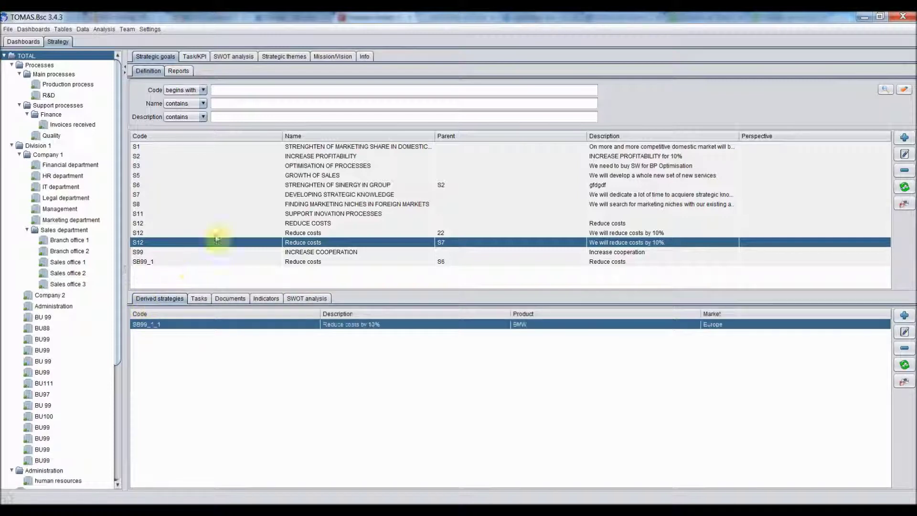
left_click(141, 234)
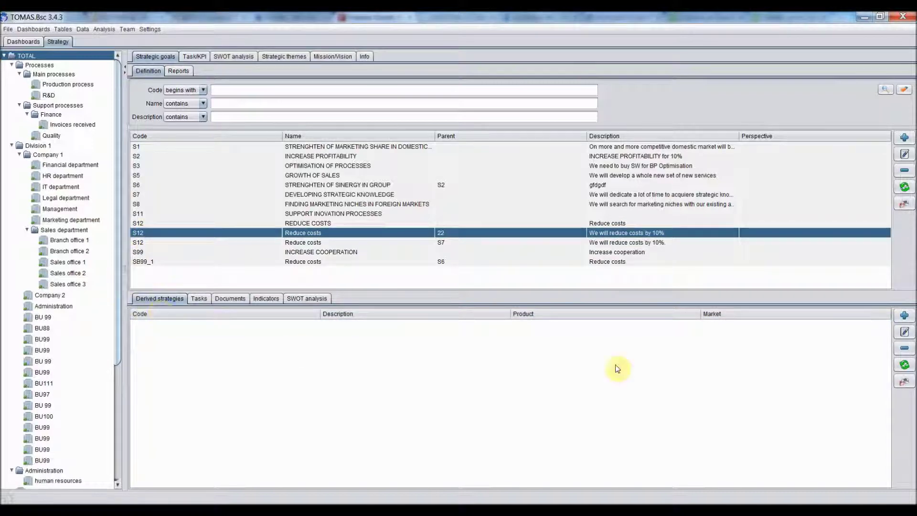
left_click(906, 316)
left_click(705, 301)
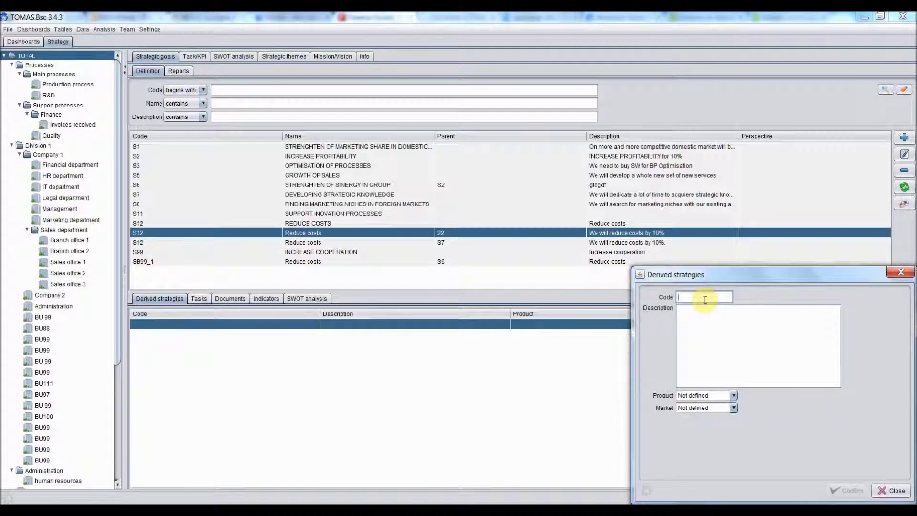
type("SB")
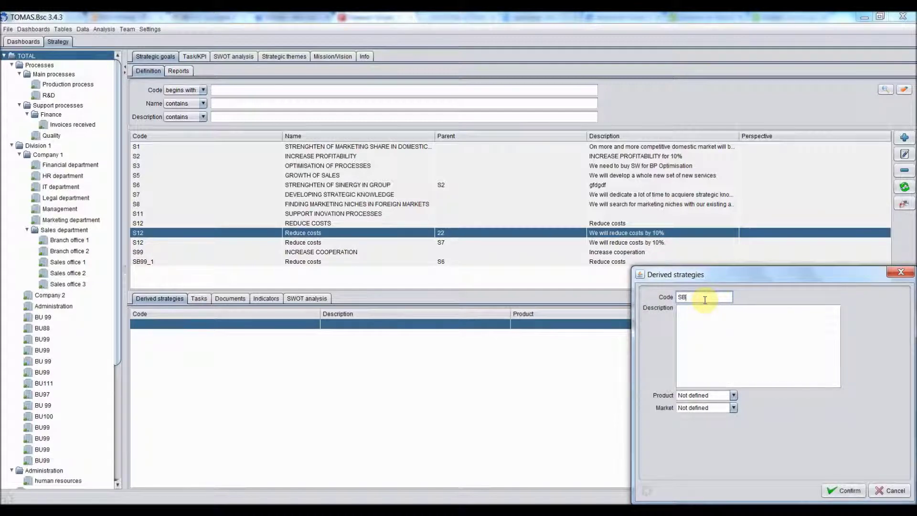
type("99_1_1")
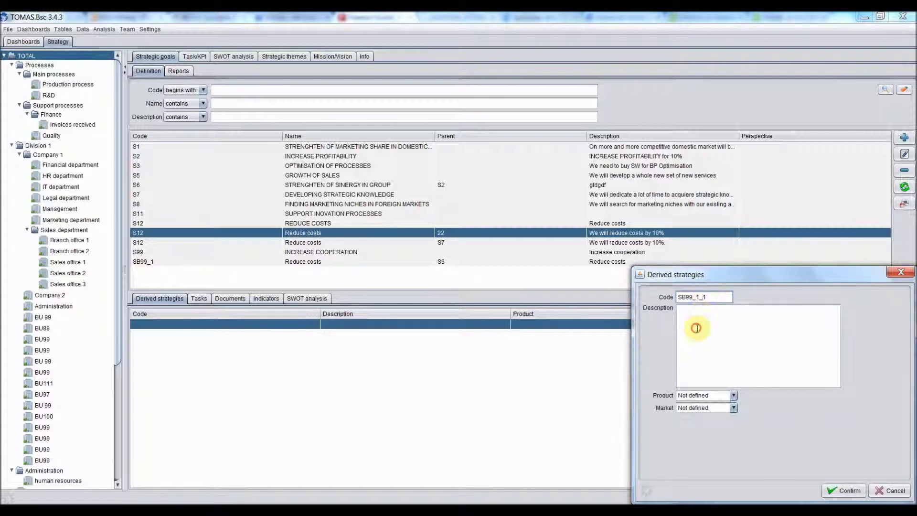
left_click(696, 329)
type("reduce")
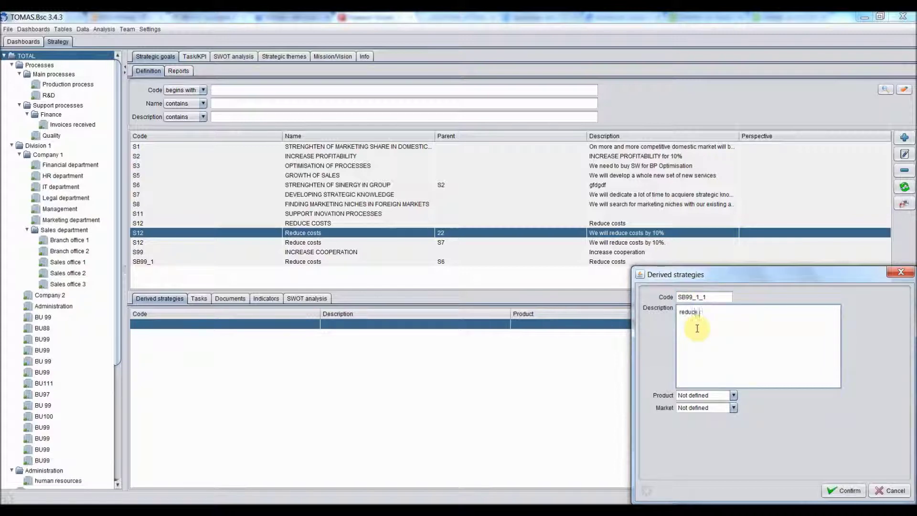
type(" costs by 10%")
Set the derived strategy's product to BMW and market to Europe, save it and close the dialog.
left_click(733, 395)
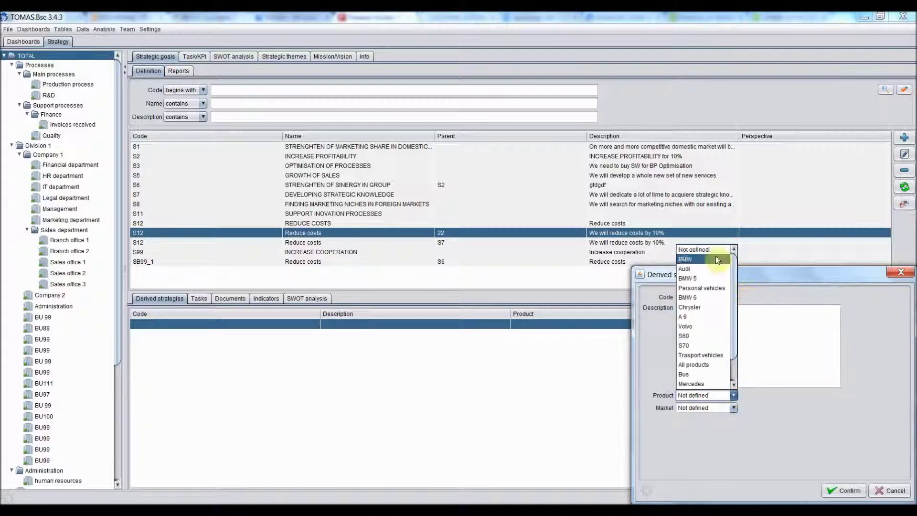
left_click(716, 260)
left_click(734, 408)
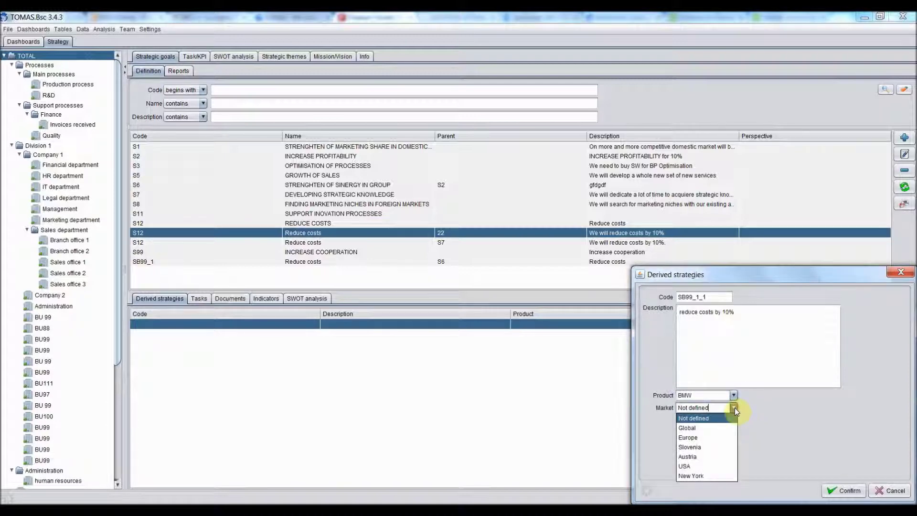
left_click(728, 440)
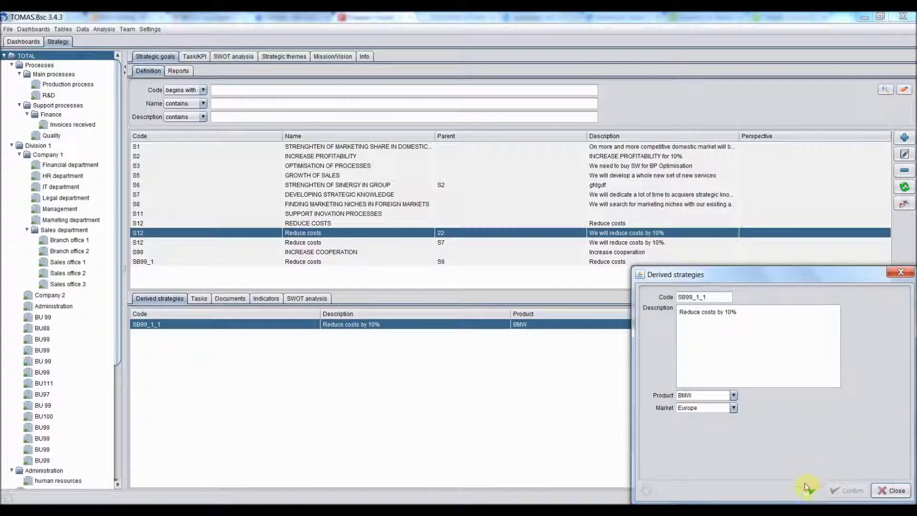
left_click(891, 491)
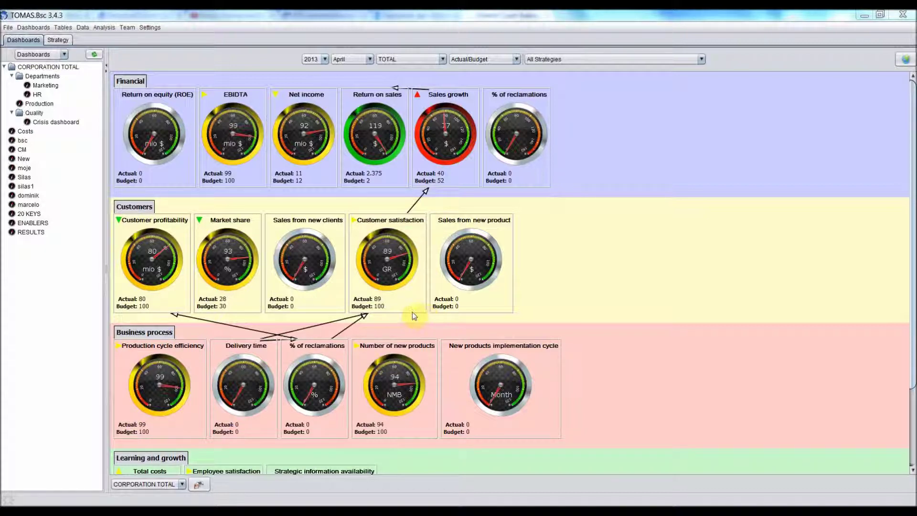
Open the "Prepare marketing materials" task of the S2 "Increase profitability" goal and review its main details.
left_click(57, 40)
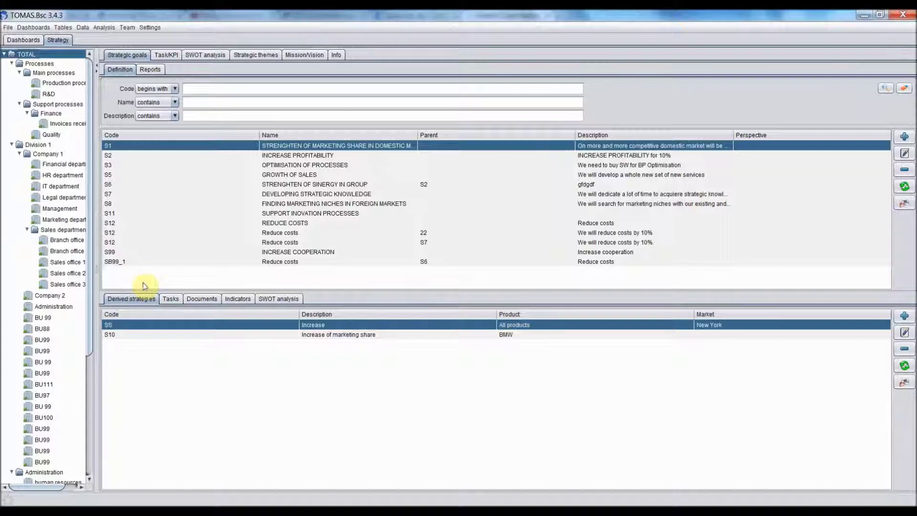
left_click(170, 300)
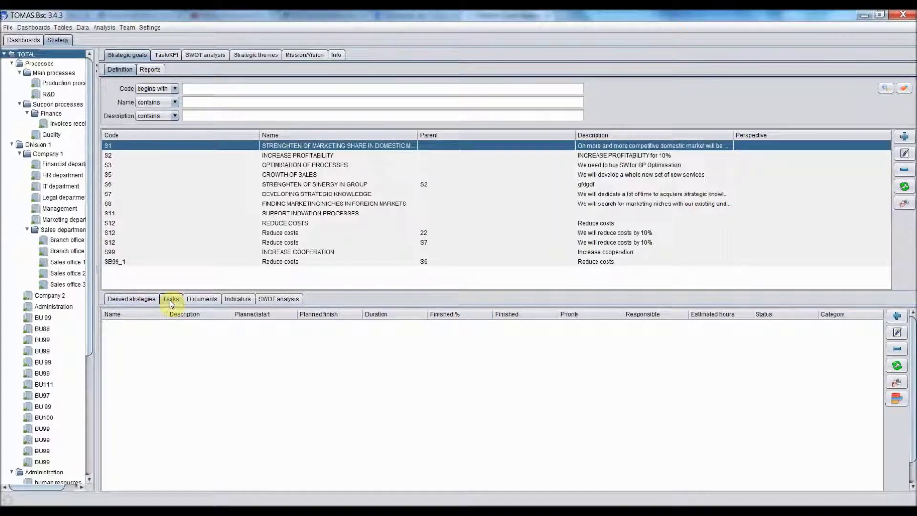
left_click(303, 156)
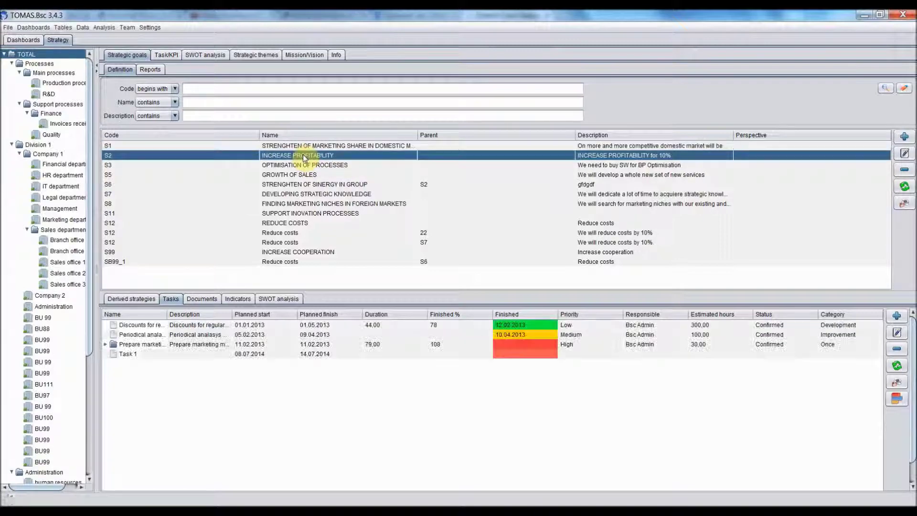
left_click(191, 344)
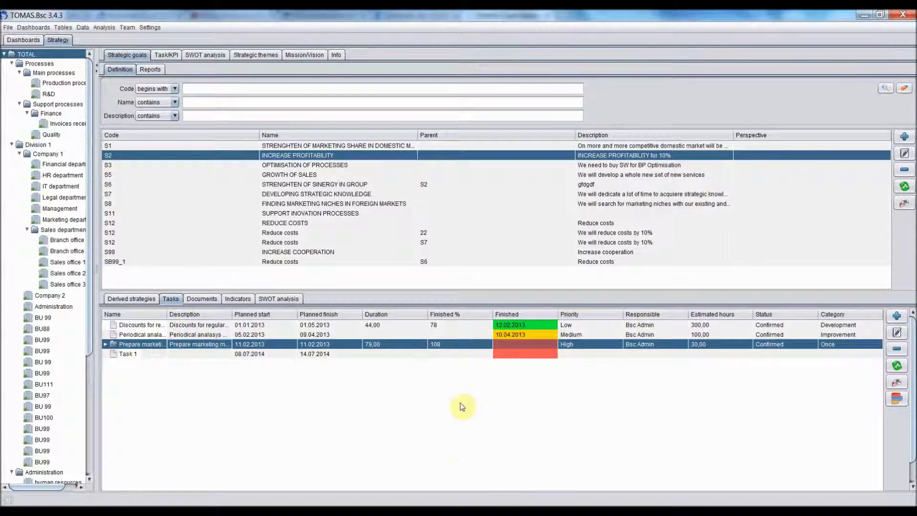
left_click(898, 333)
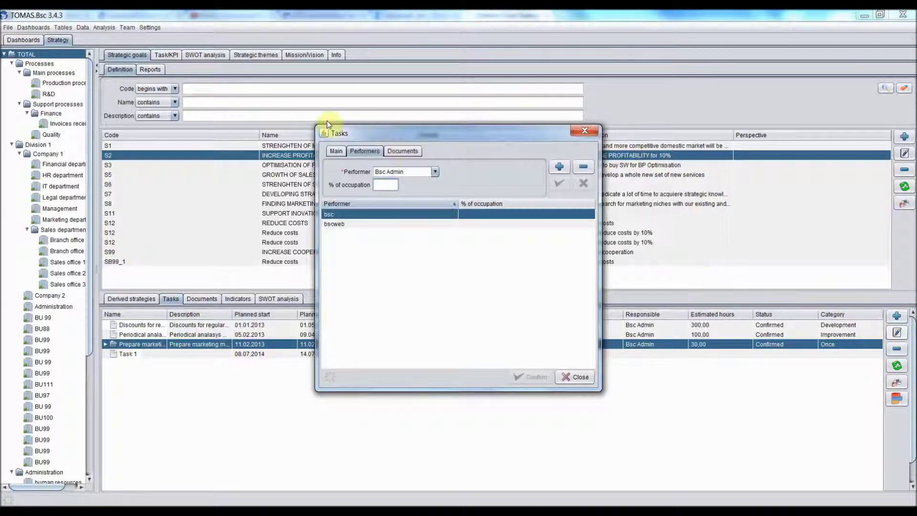
left_click(335, 152)
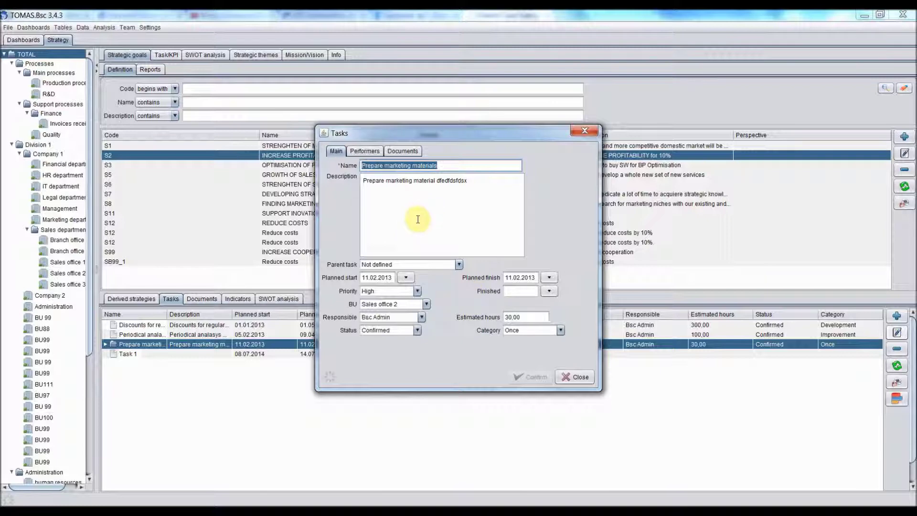
Replace the task's performer bsc with the user listed directly after bscweb, save the task and close it.
left_click(366, 151)
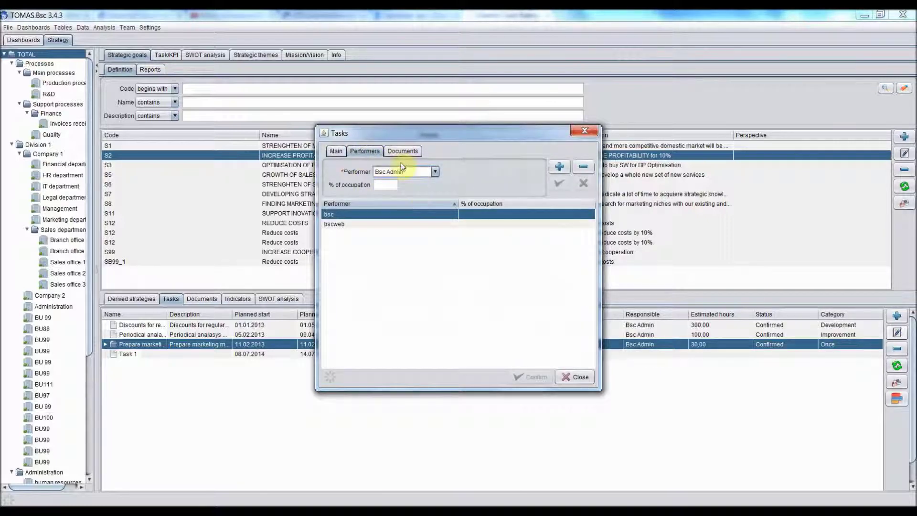
left_click(434, 171)
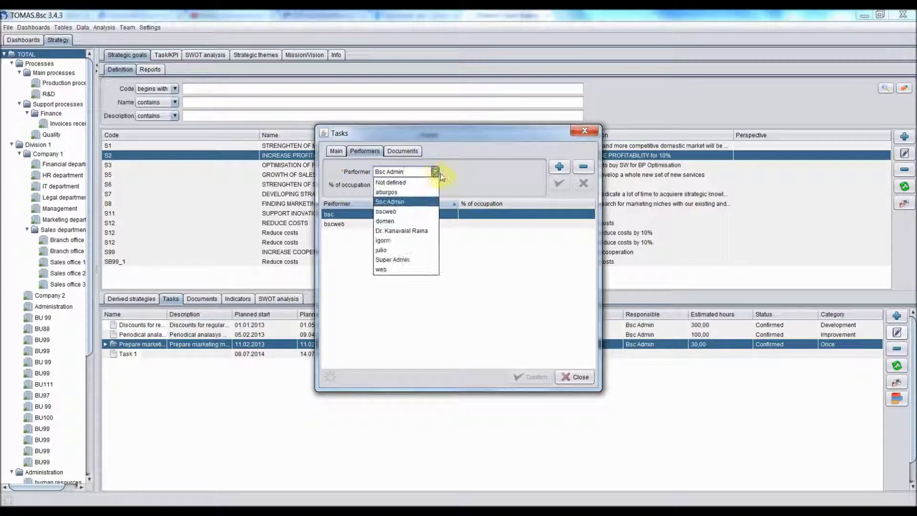
left_click(395, 222)
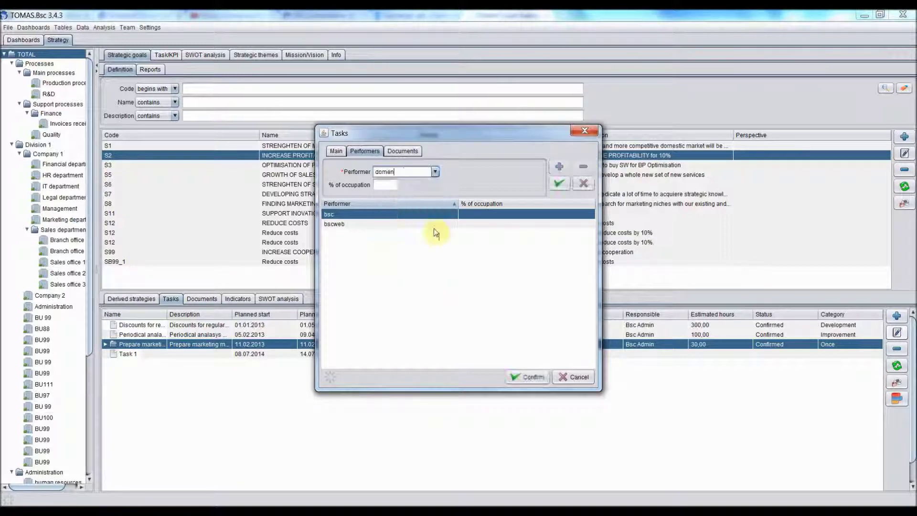
left_click(561, 184)
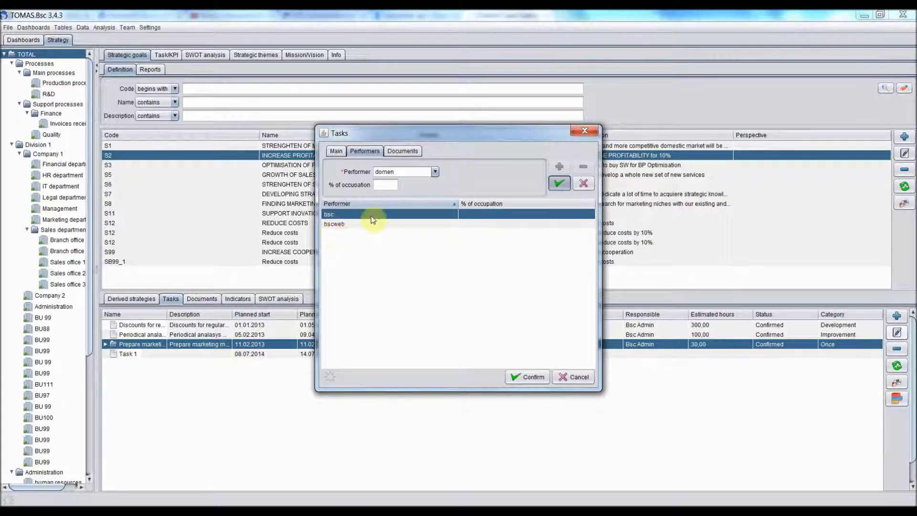
left_click(347, 237)
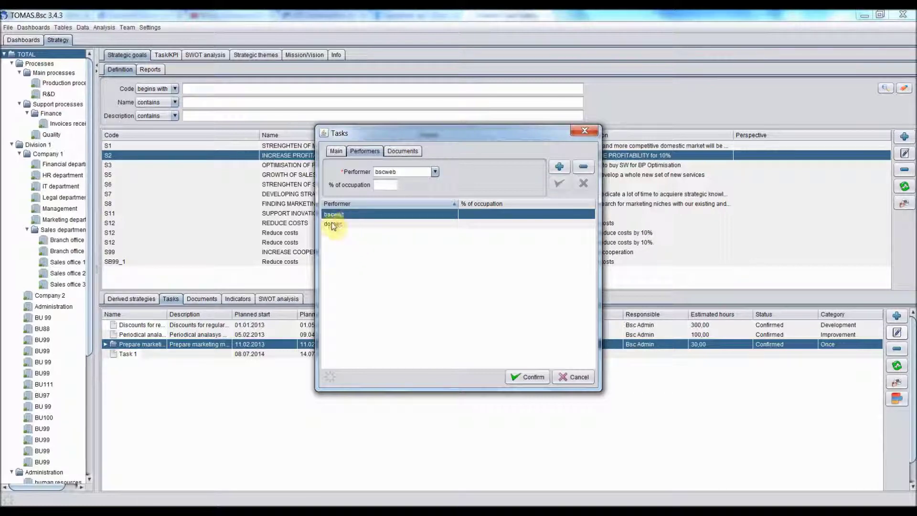
left_click(343, 223)
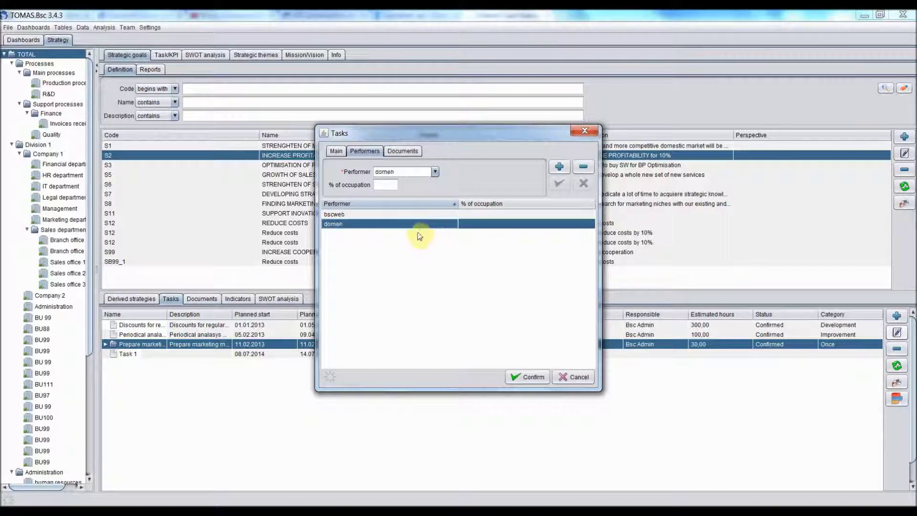
left_click(534, 377)
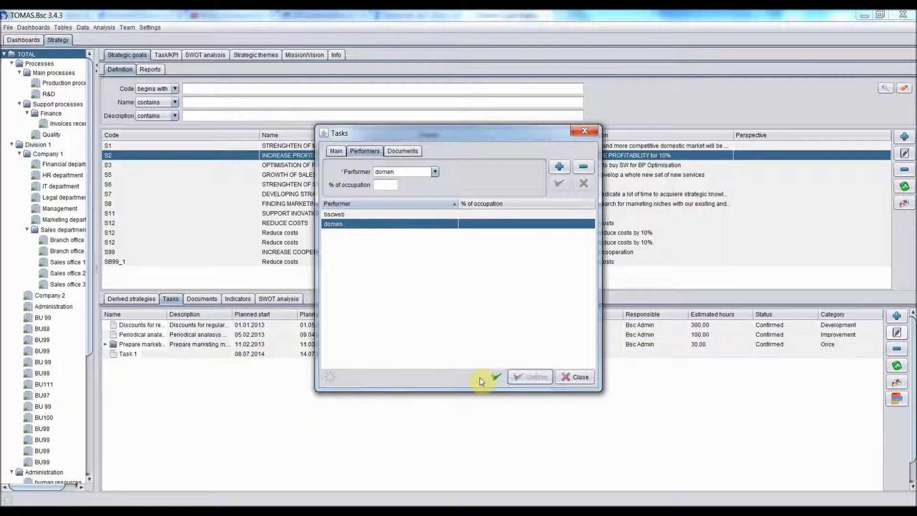
left_click(567, 377)
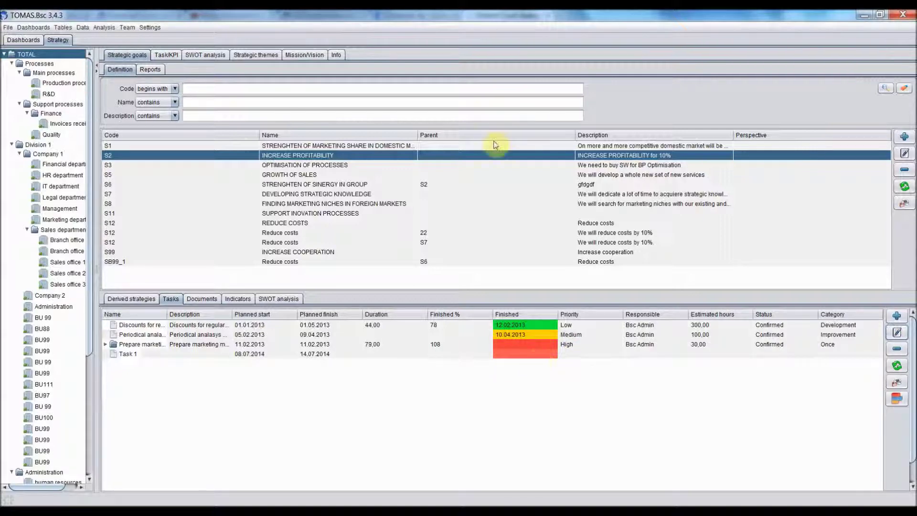
View the Gantt chart of the "Increase profitability" goal's tasks and close it.
left_click(897, 398)
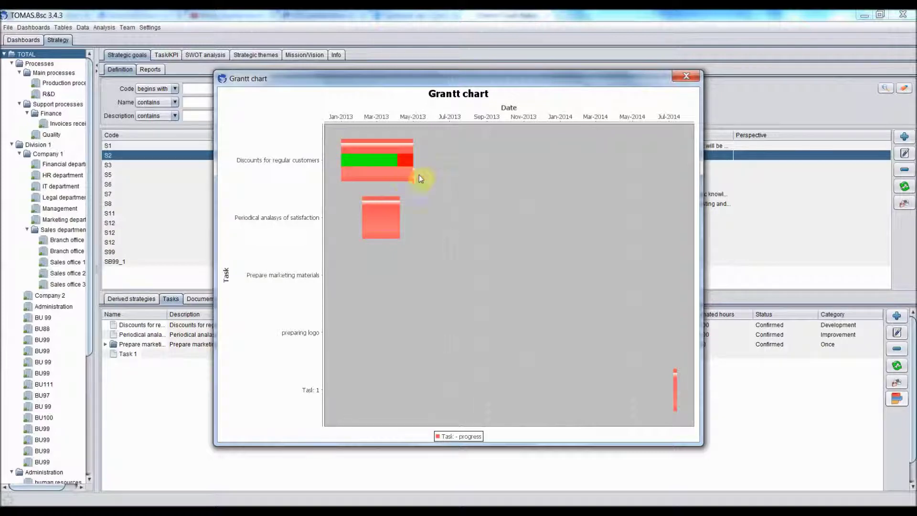
left_click(687, 77)
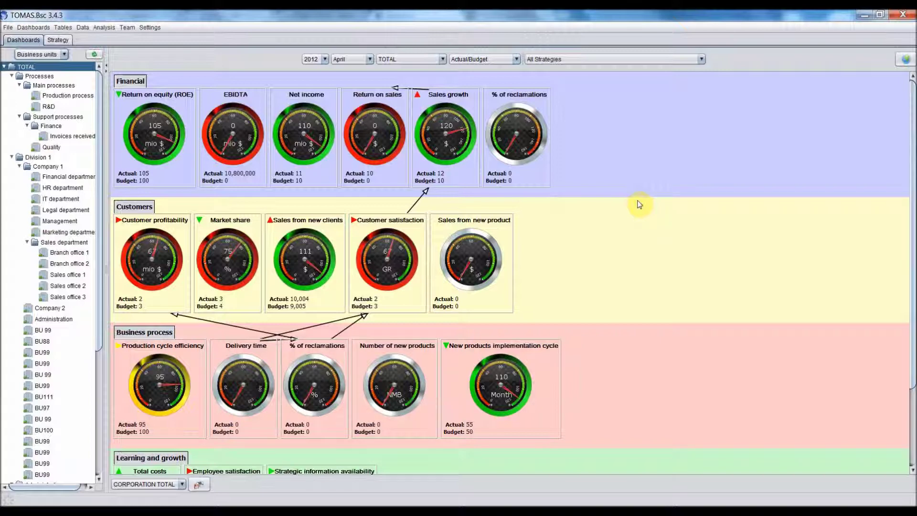
Add a new report for the strategic goals' tasks, described as "I prepared brochure for product 1", with % of task set to 4.
left_click(58, 41)
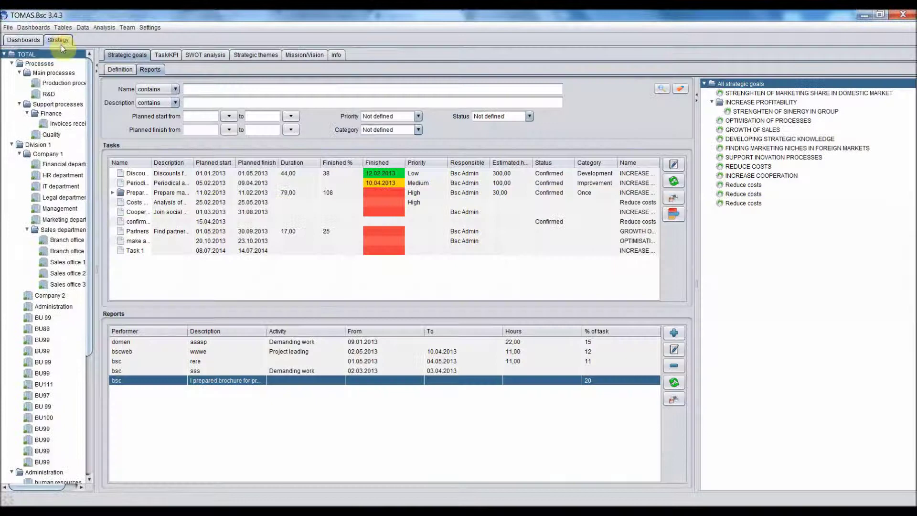
left_click(150, 69)
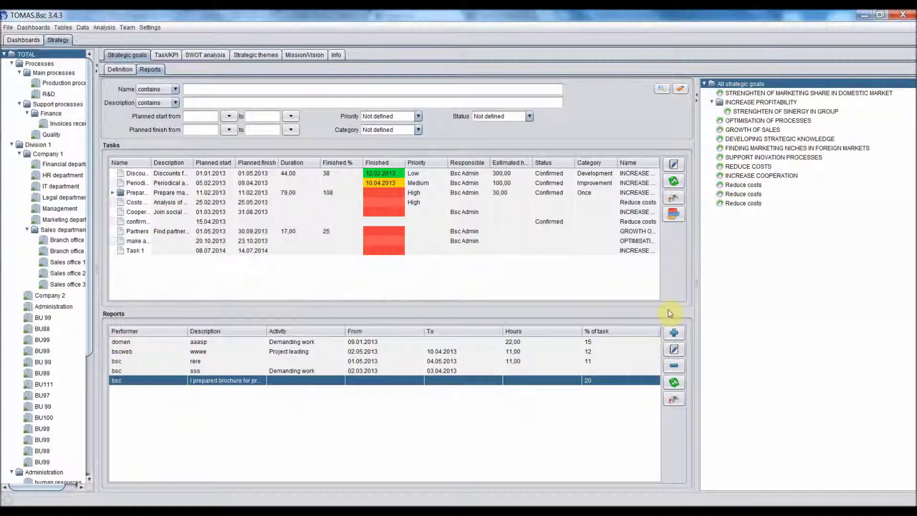
left_click(675, 333)
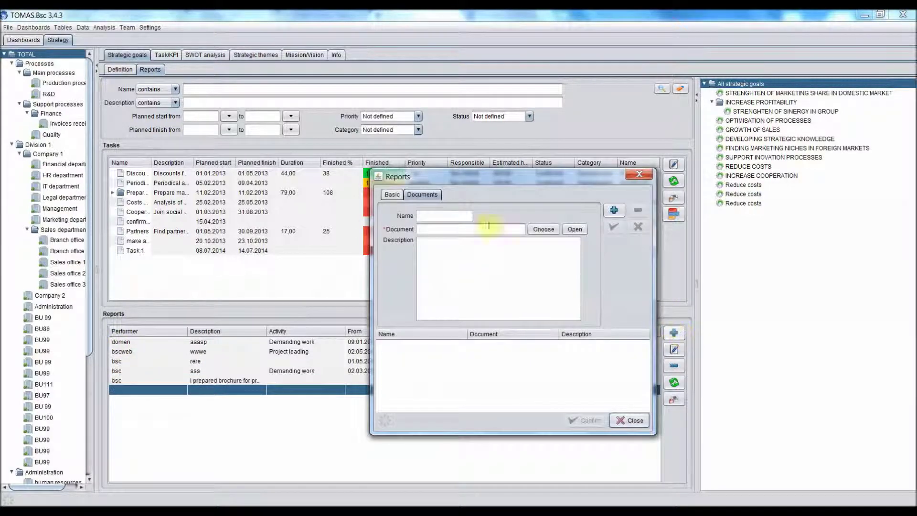
left_click(390, 195)
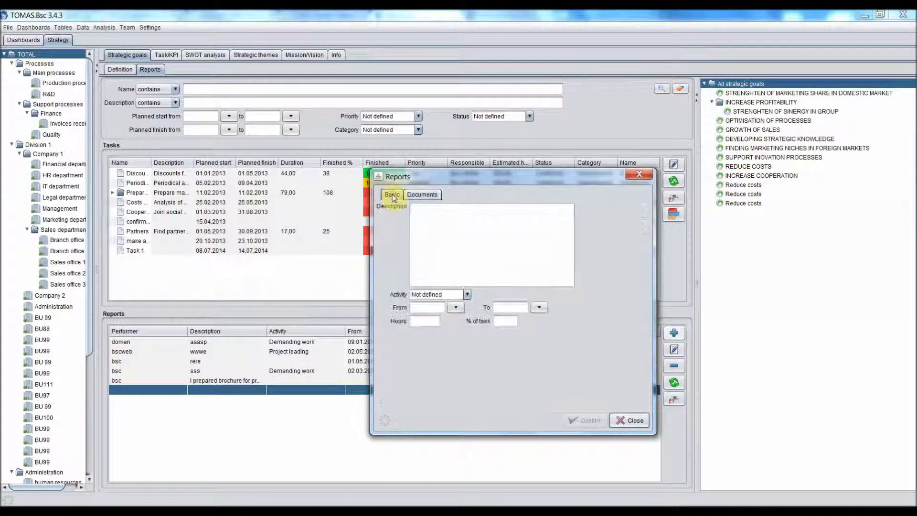
left_click(422, 209)
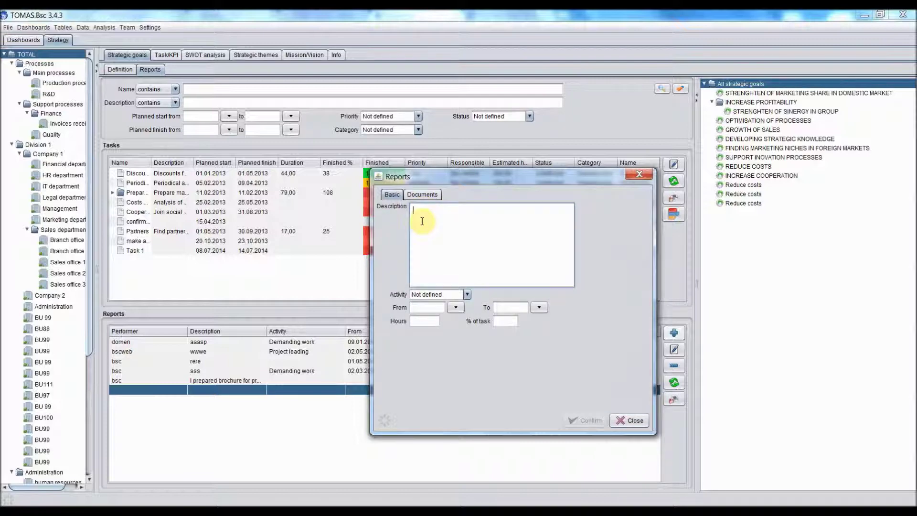
type("I prepared brochure")
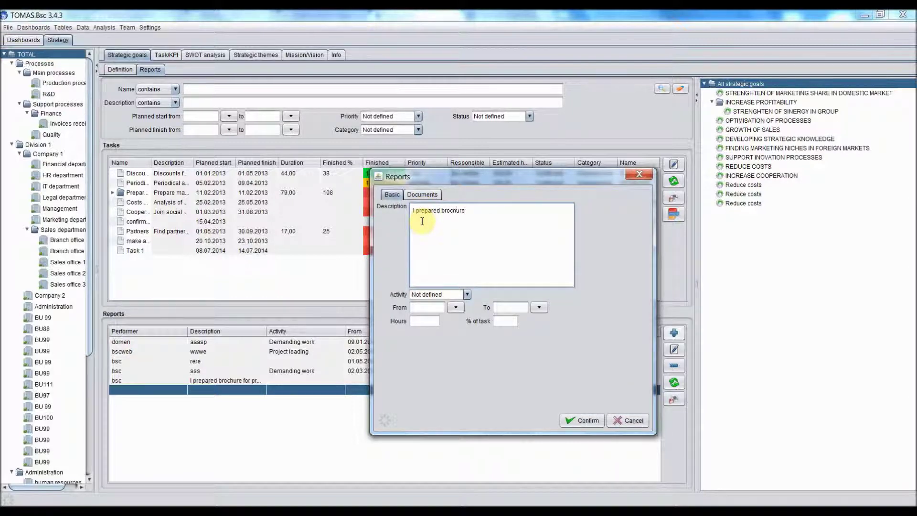
type(" for product 1")
left_click(503, 323)
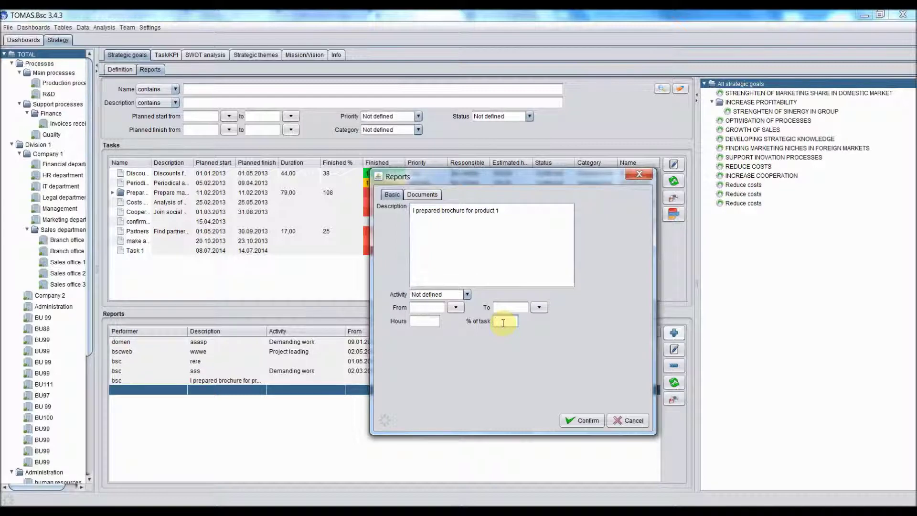
type("4")
Attach Brochure.docx to the new report as document "BRochure product 1" with the description "Brochure for product 1".
left_click(431, 194)
left_click(433, 219)
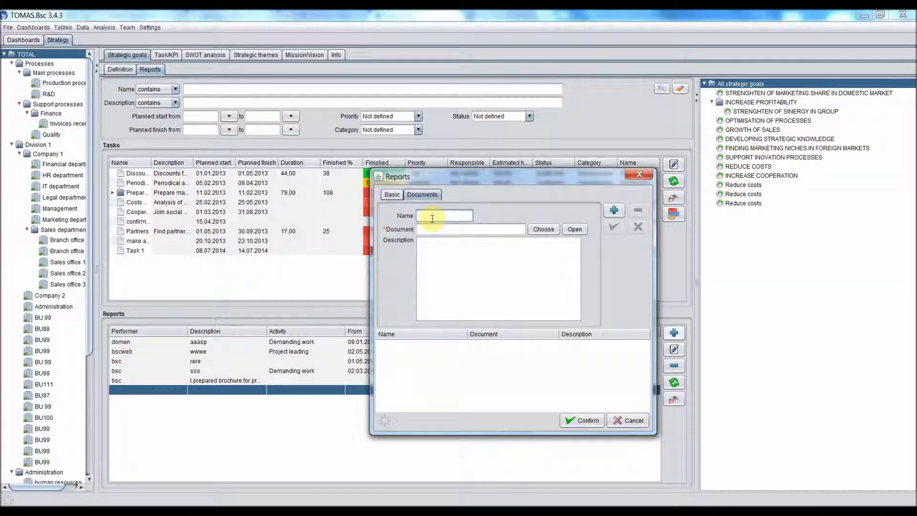
type("BRochure product 1")
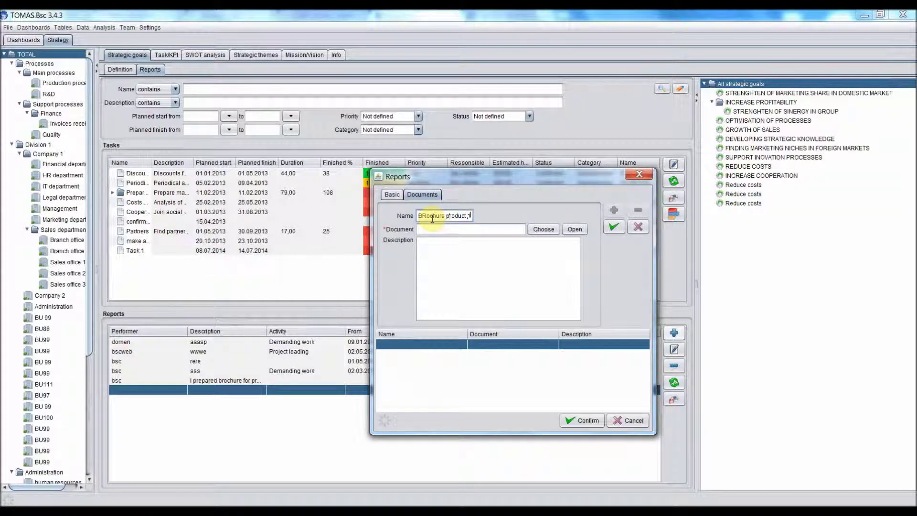
left_click(547, 234)
left_click(475, 240)
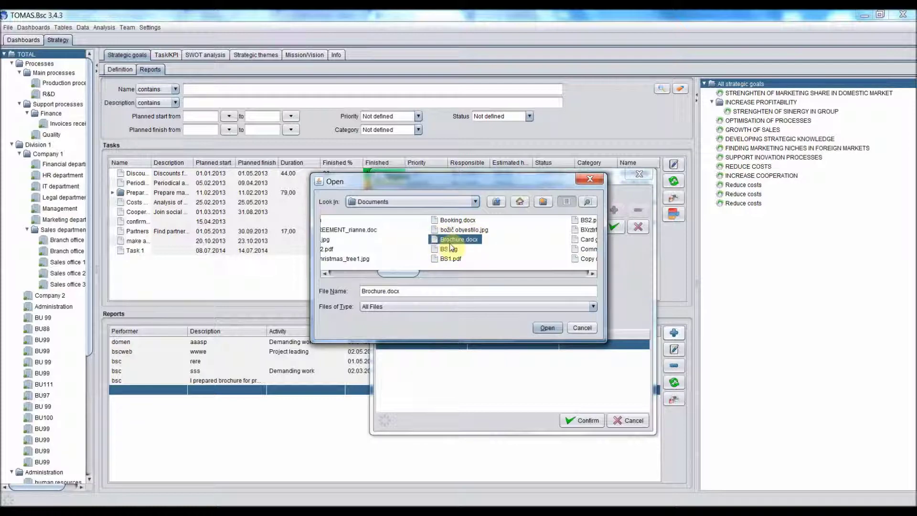
left_click(548, 329)
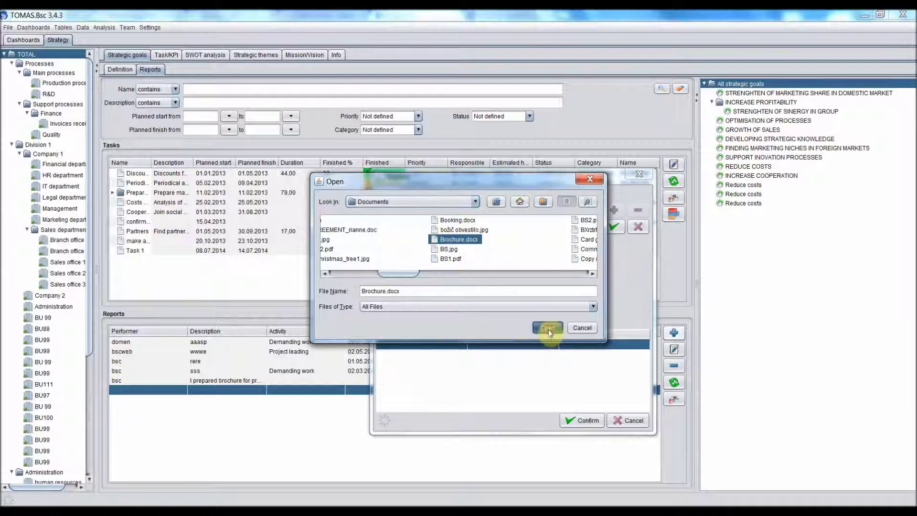
left_click(436, 247)
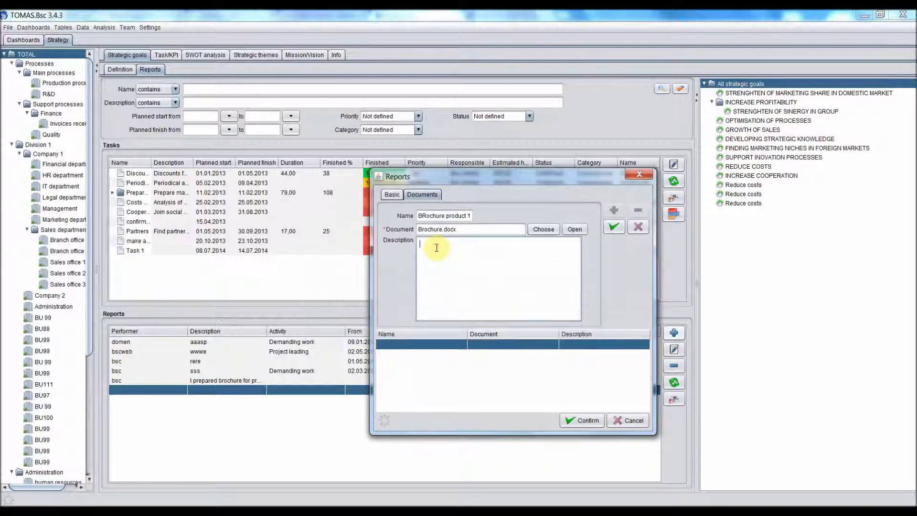
type("Brochure for product 1")
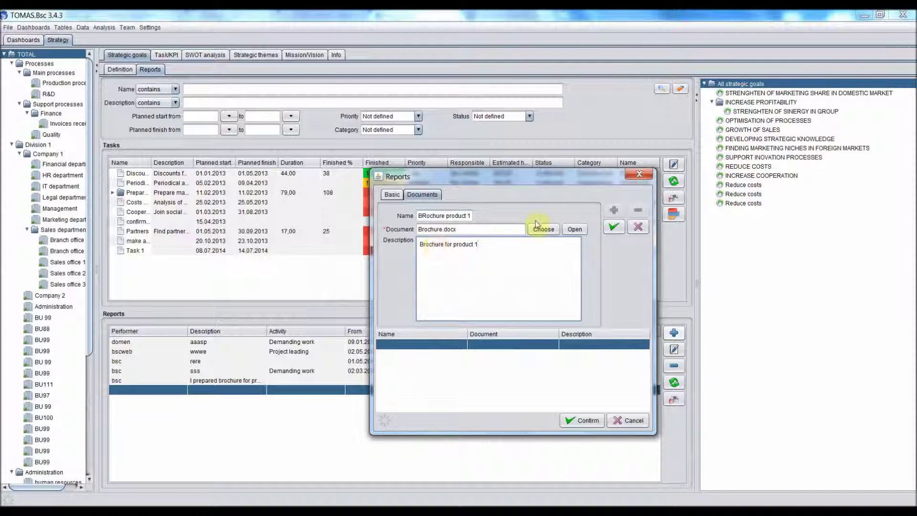
left_click(614, 227)
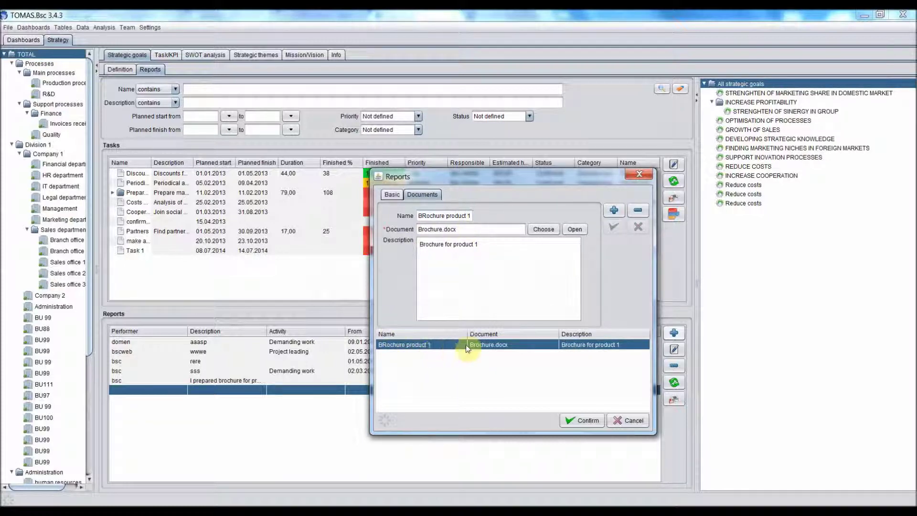
Save and close the brochure report, then reopen it to check its attached document and close it again.
left_click(583, 423)
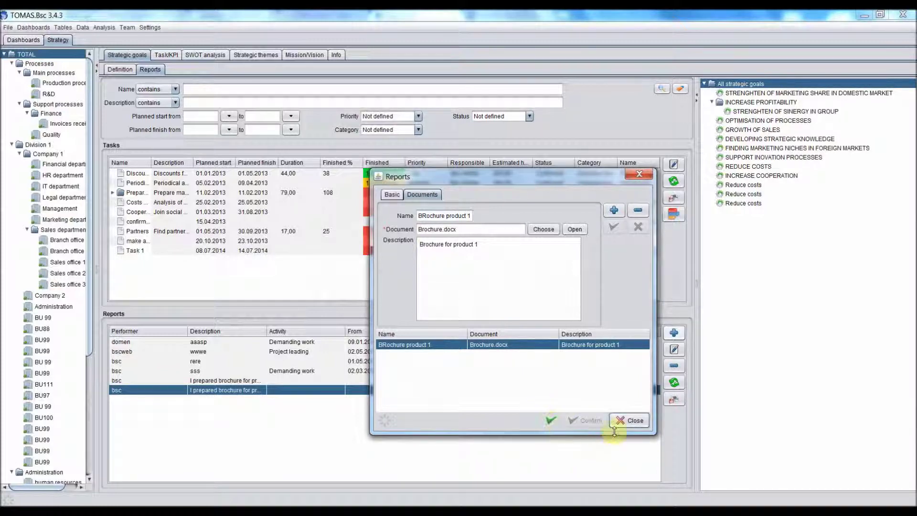
left_click(629, 421)
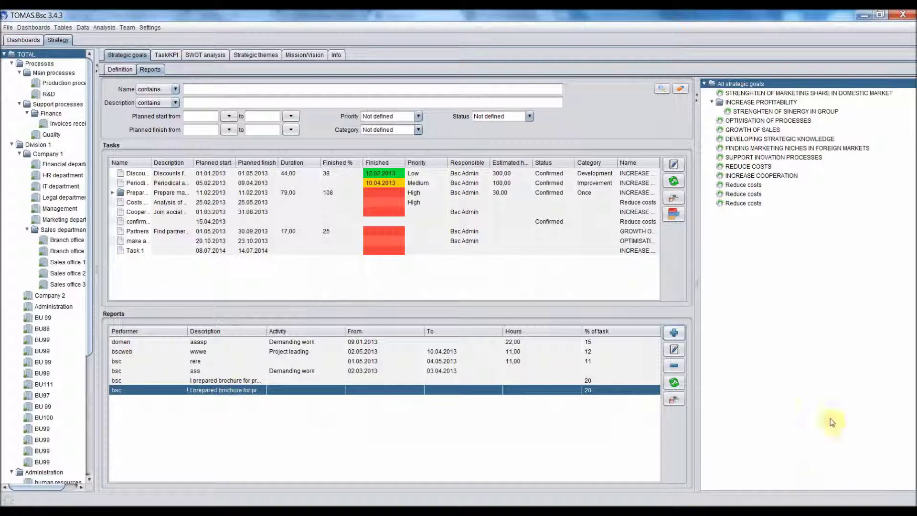
left_click(674, 350)
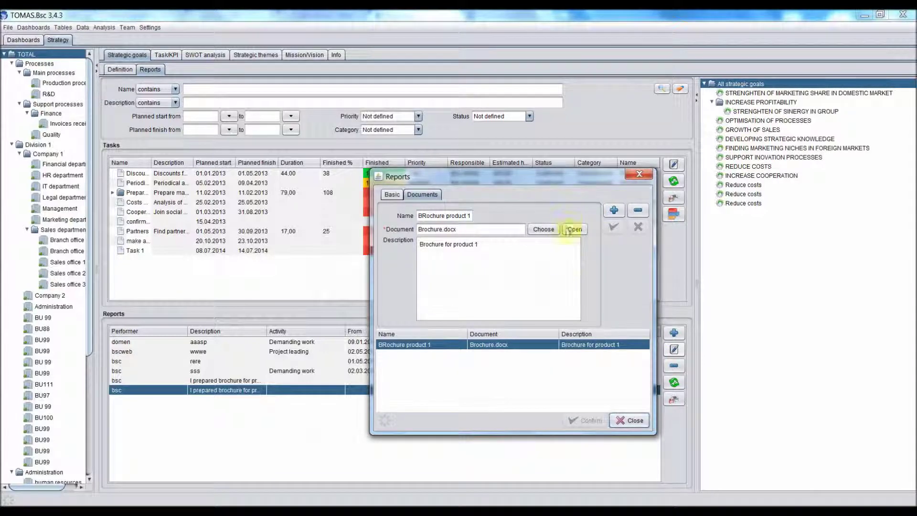
left_click(627, 421)
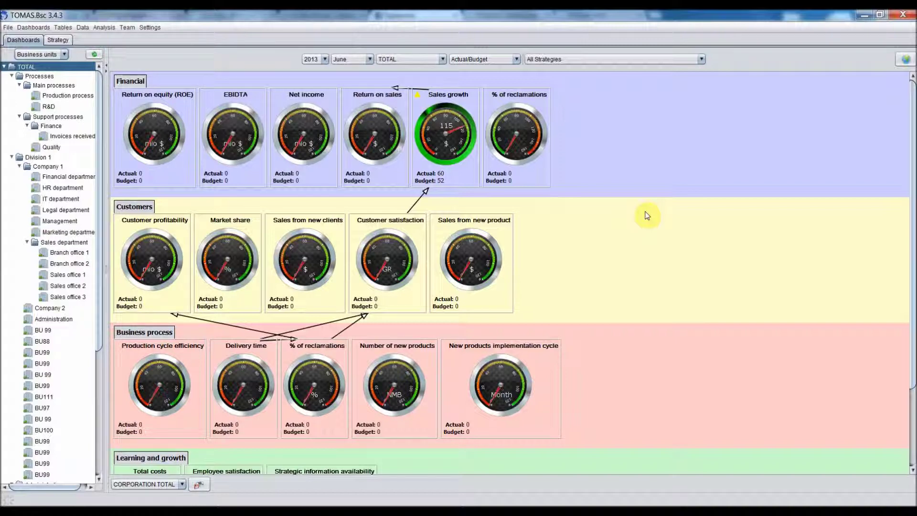
Link the indicator "% of claims-53" to the S2 "Increase profitability" strategic goal.
left_click(58, 40)
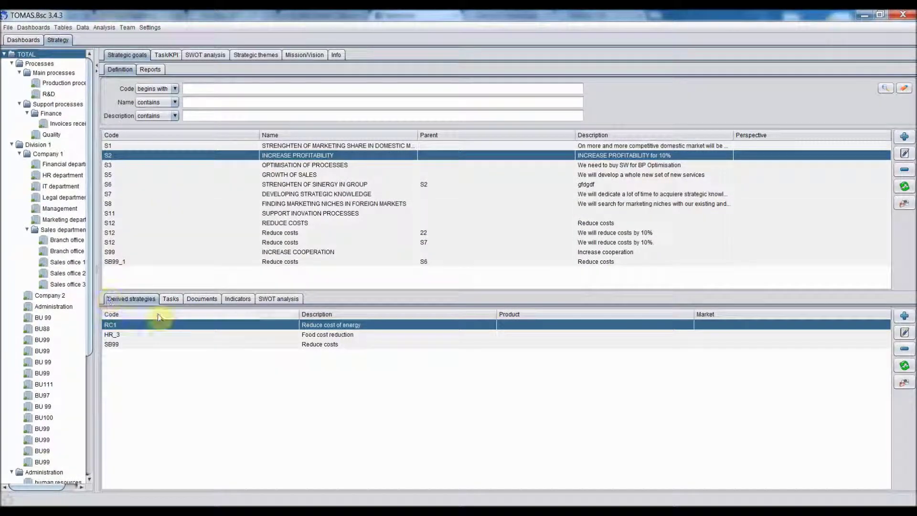
left_click(242, 303)
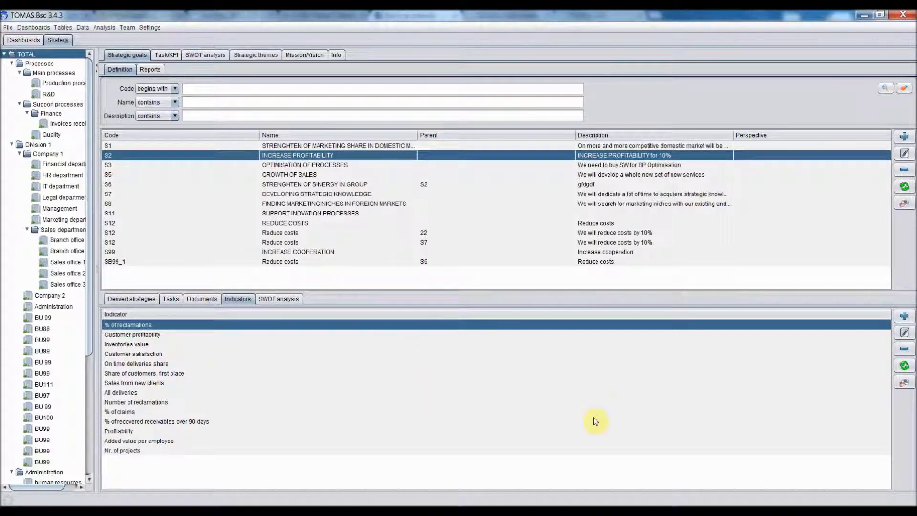
left_click(905, 316)
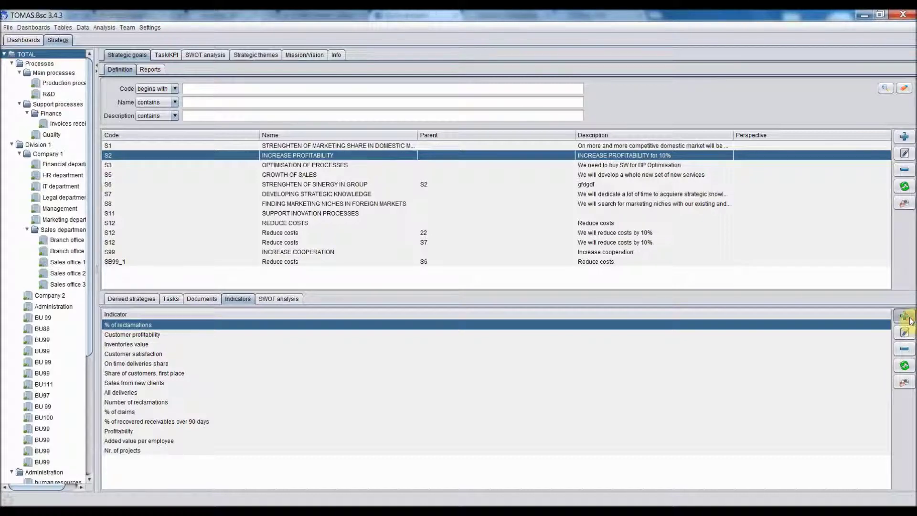
left_click(530, 170)
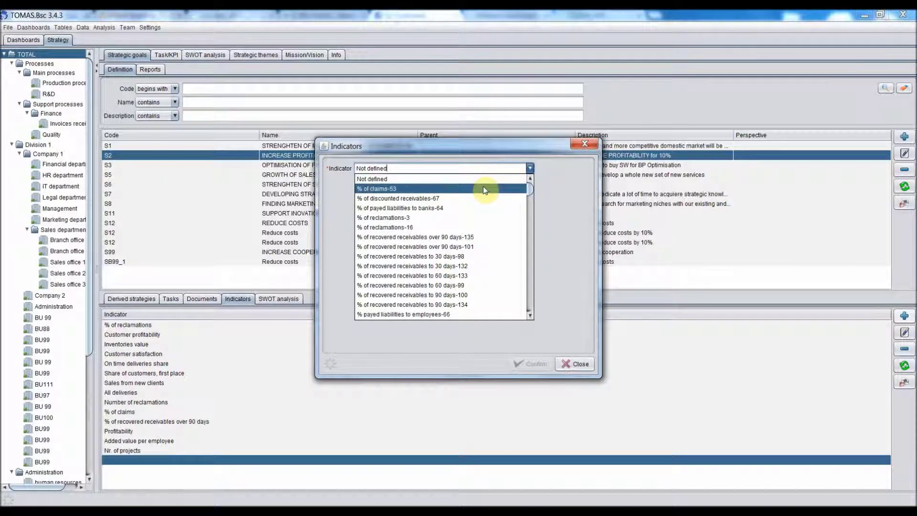
left_click(483, 188)
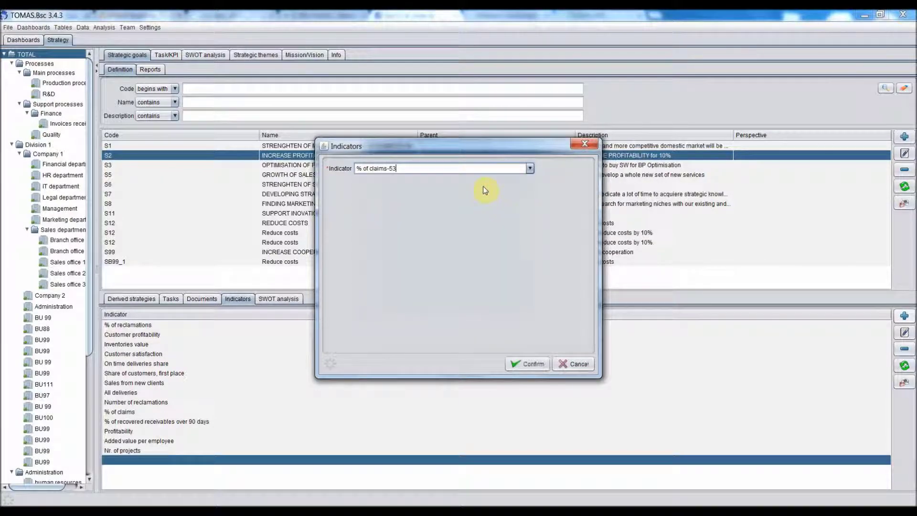
left_click(529, 365)
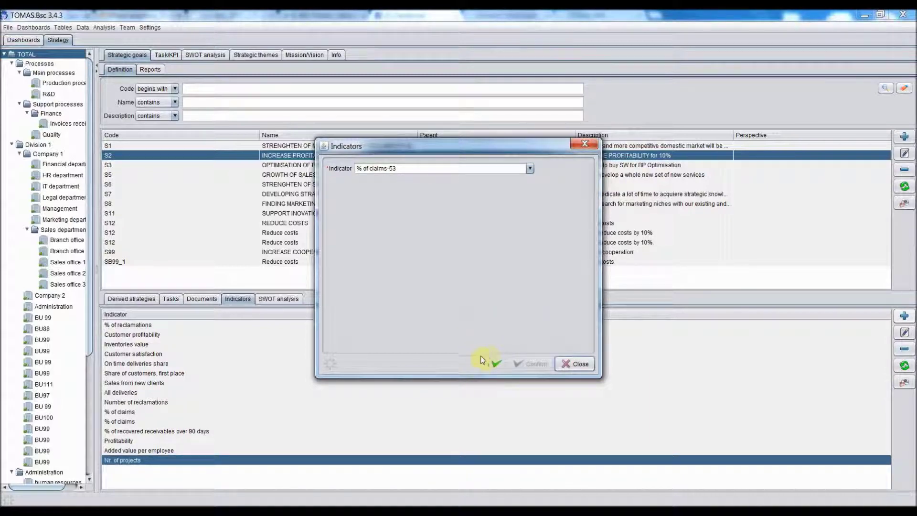
left_click(585, 366)
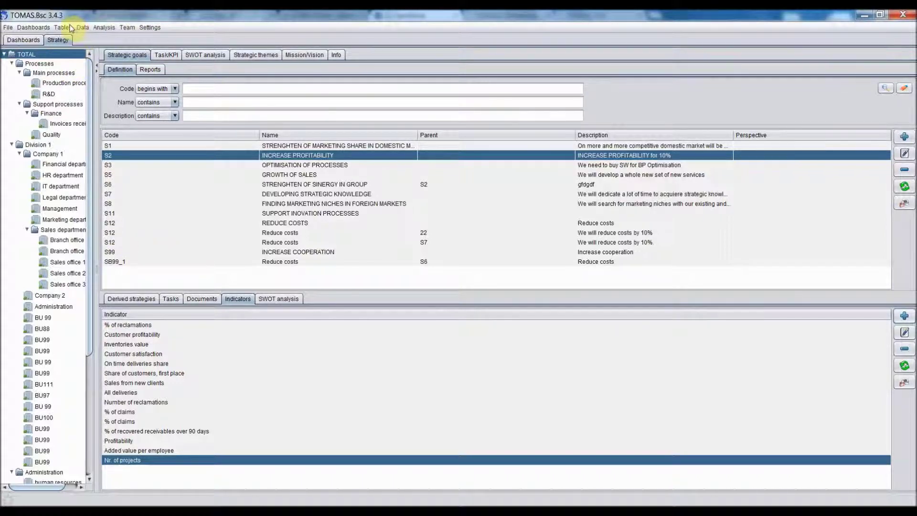
Create a new indicator named "Scrap reduction" in the master table of indicators and close the table.
left_click(64, 29)
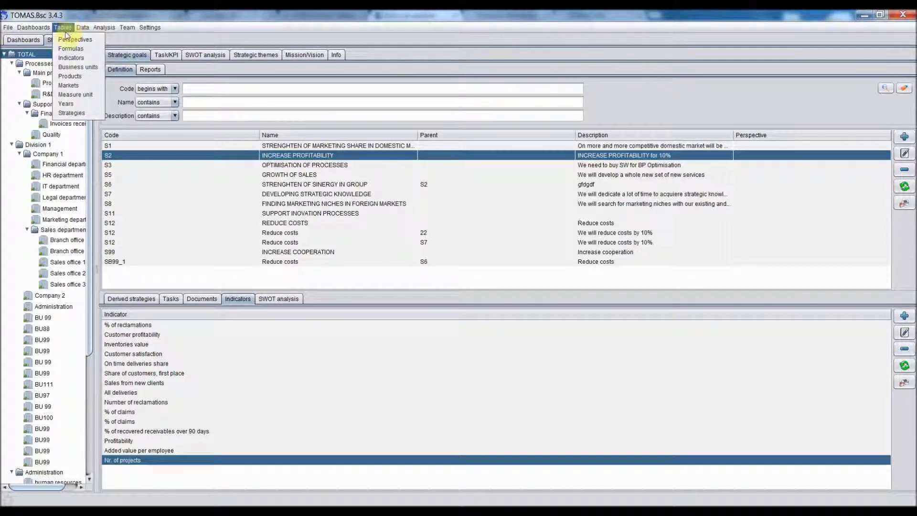
left_click(70, 58)
left_click_drag(275, 93, 270, 77)
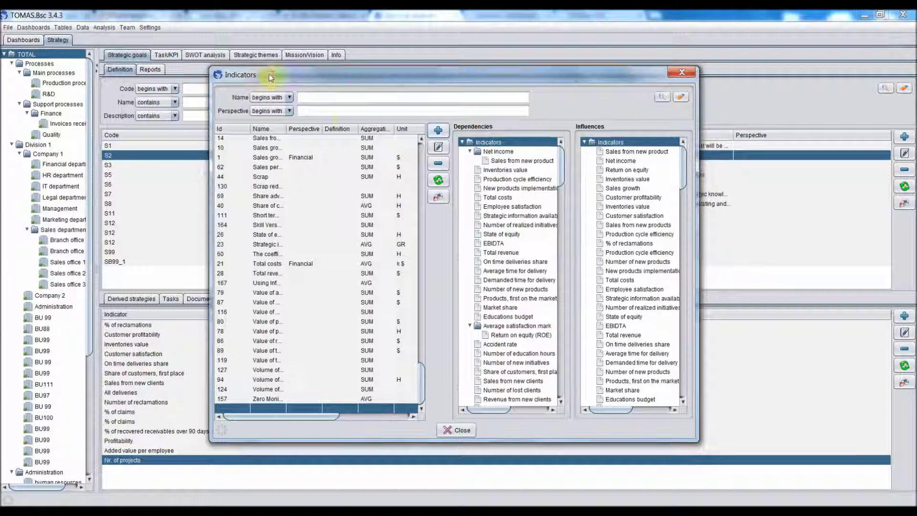
left_click(438, 130)
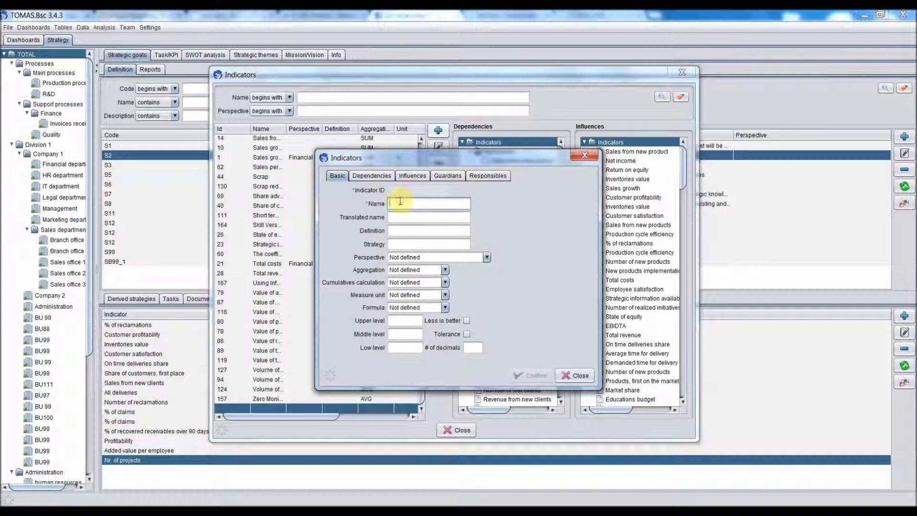
type("Scra")
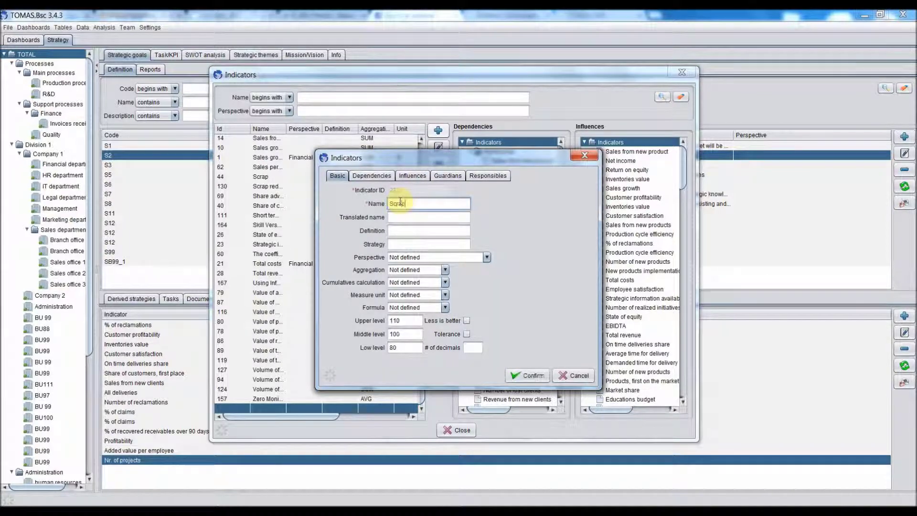
type("p reduction")
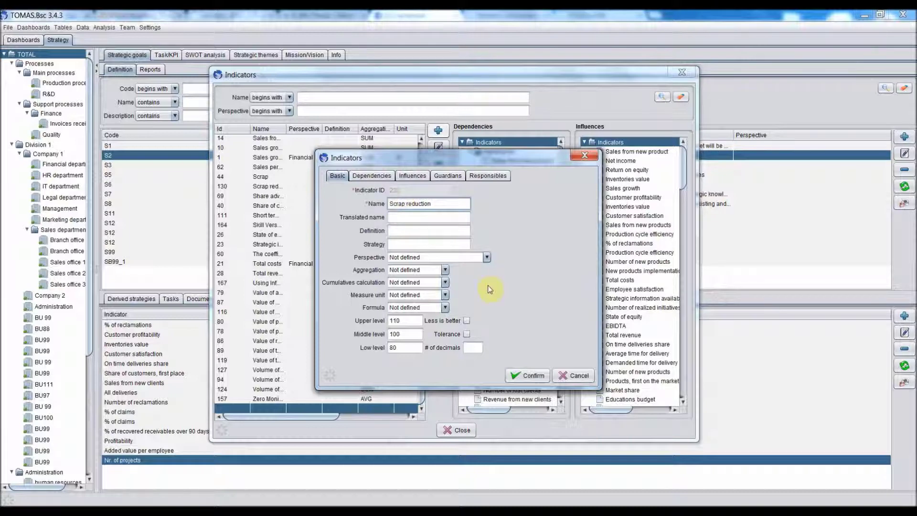
left_click(520, 378)
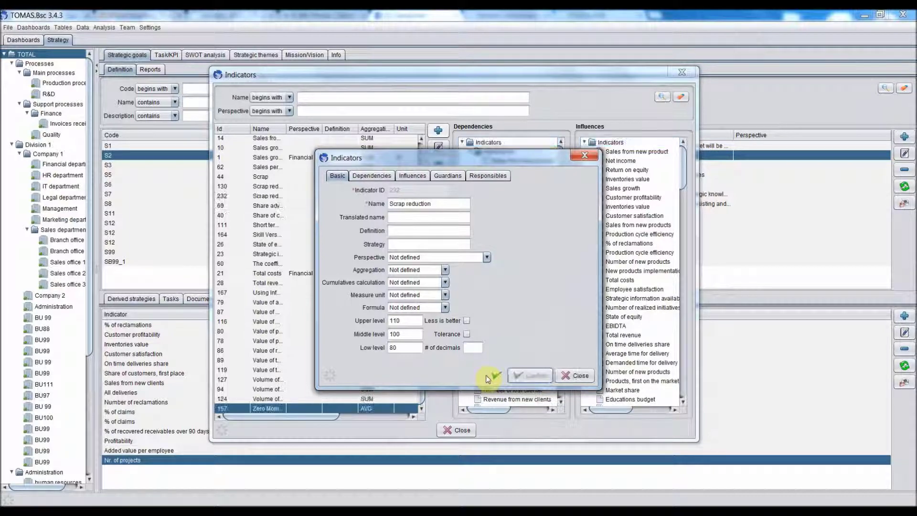
left_click(575, 377)
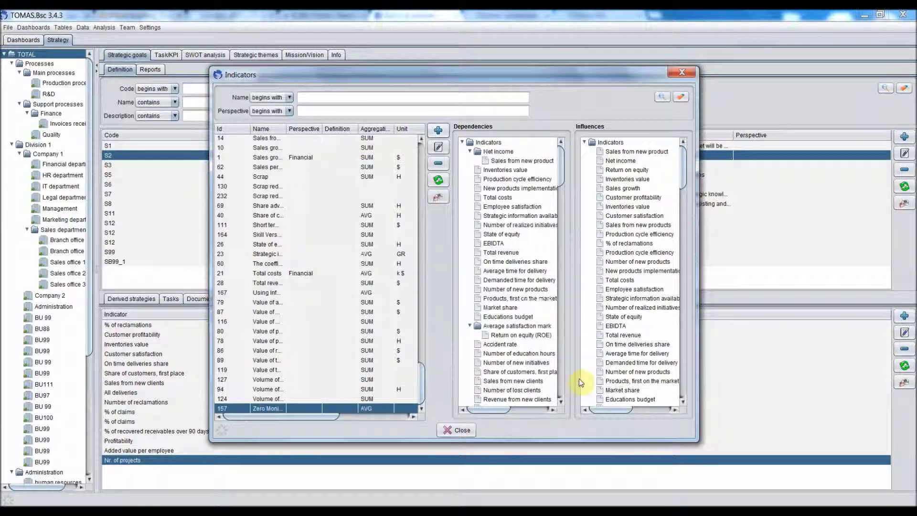
left_click(683, 75)
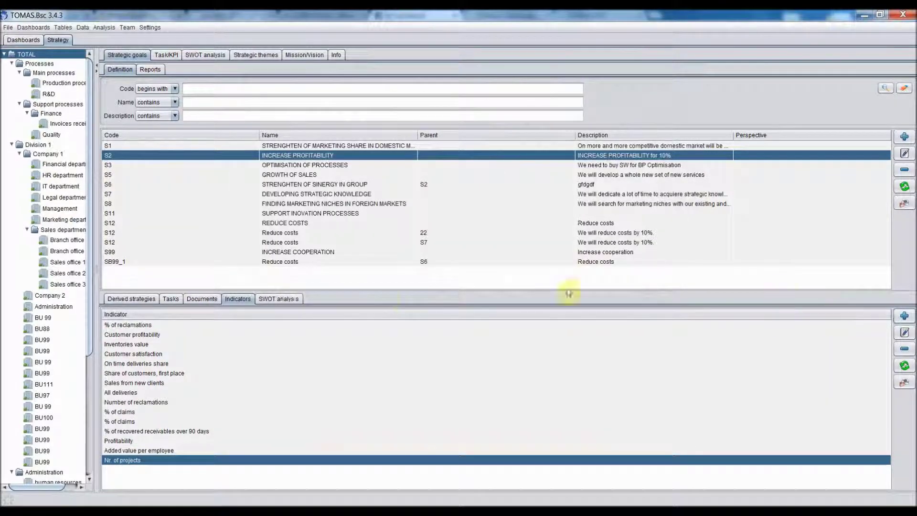
Link the indicator "Scrap reduction-130" to the S2 "Increase profitability" strategic goal.
left_click(904, 316)
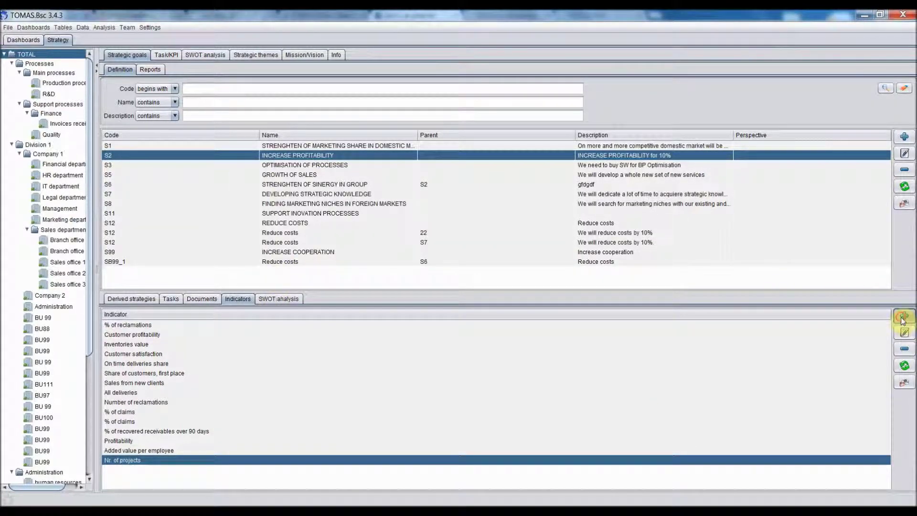
left_click(528, 168)
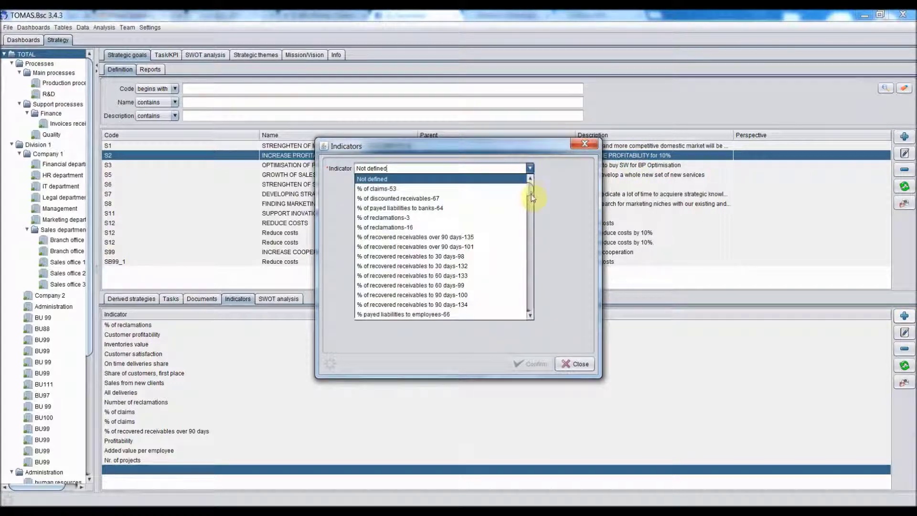
left_click_drag(529, 191, 532, 301)
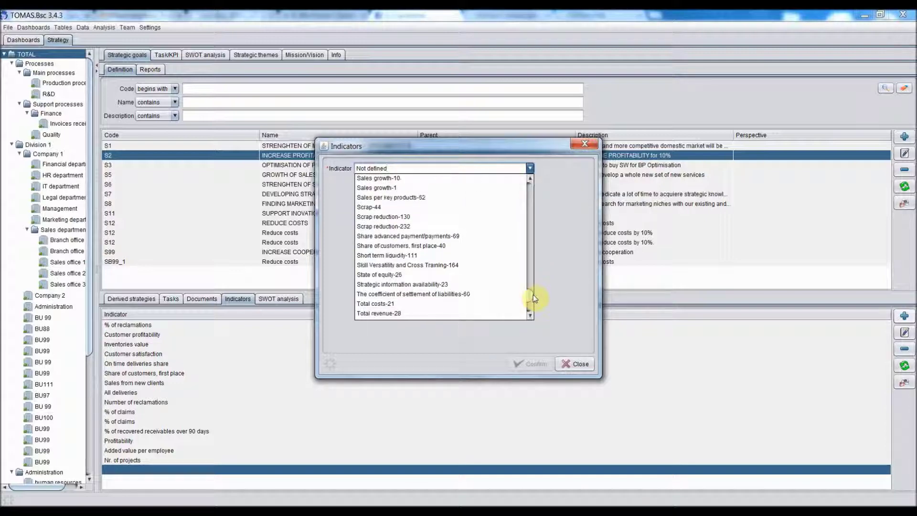
left_click(448, 218)
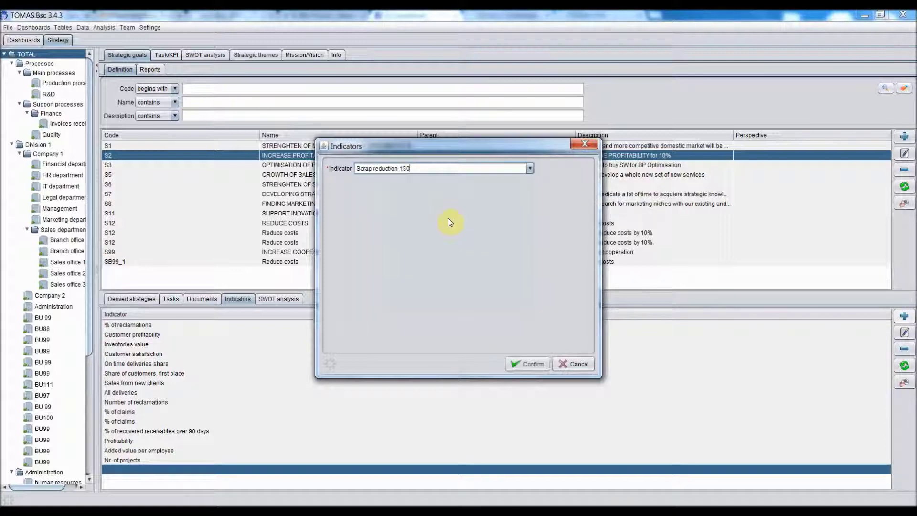
left_click(535, 367)
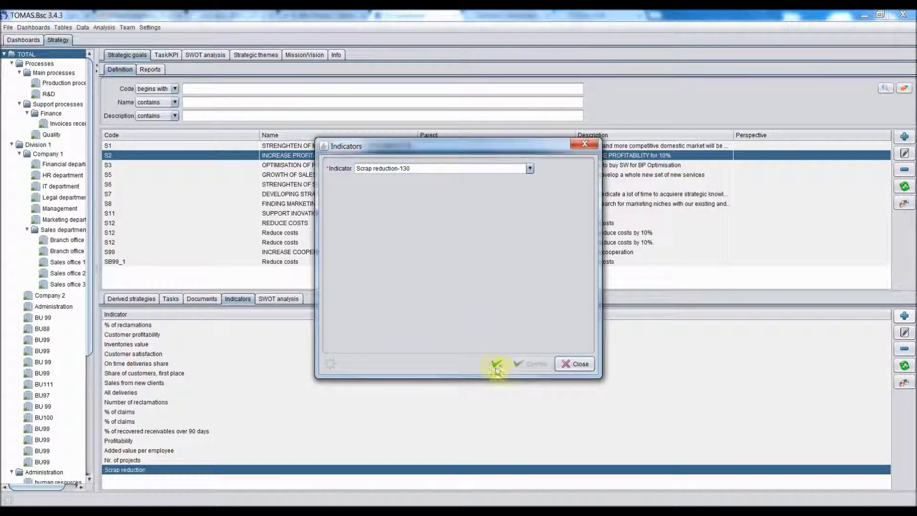
left_click(577, 365)
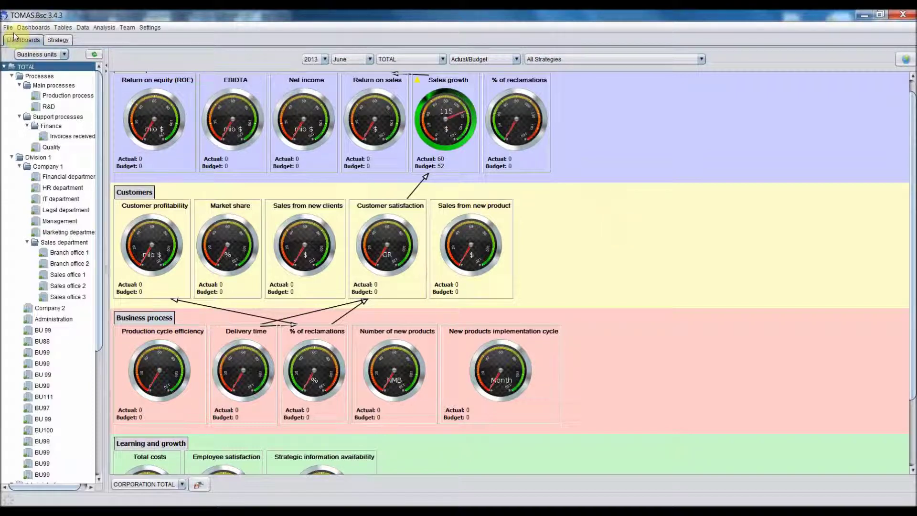
Switch the dashboard navigation tree from business units to dashboards and select CORPORATION TOTAL.
left_click(63, 55)
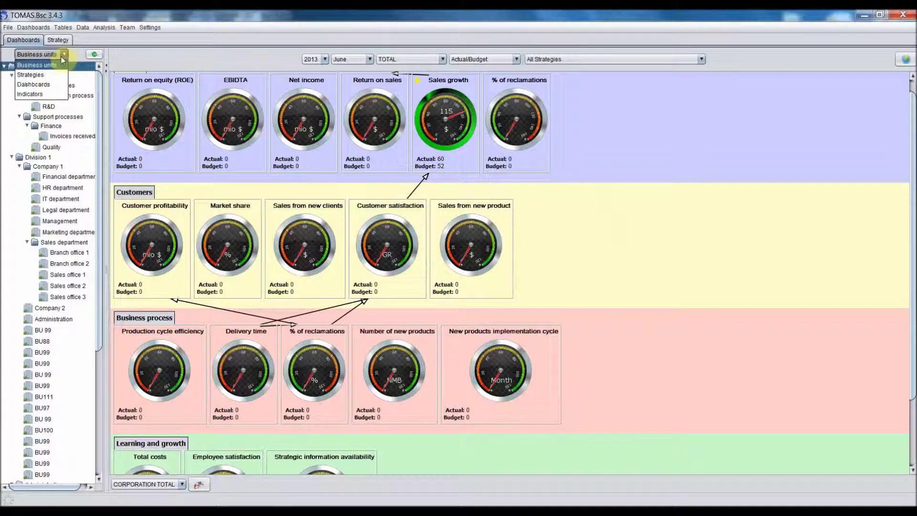
left_click(53, 84)
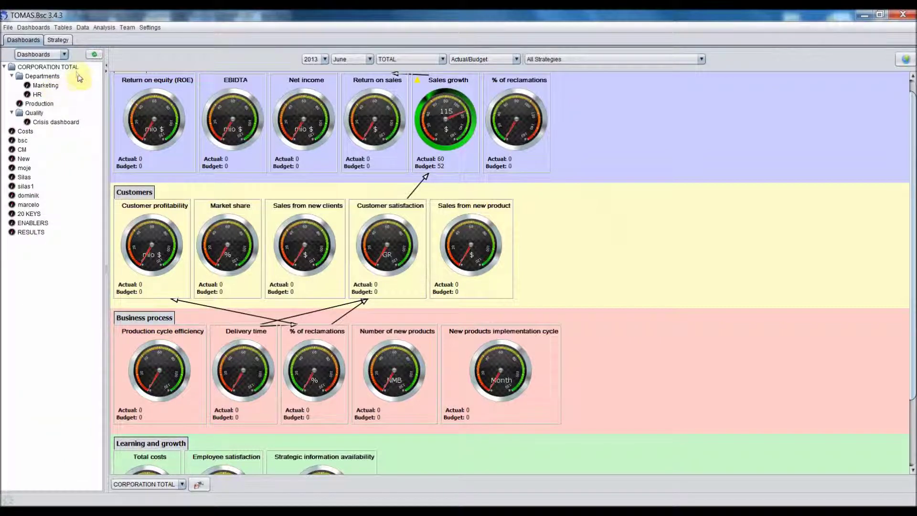
left_click(64, 68)
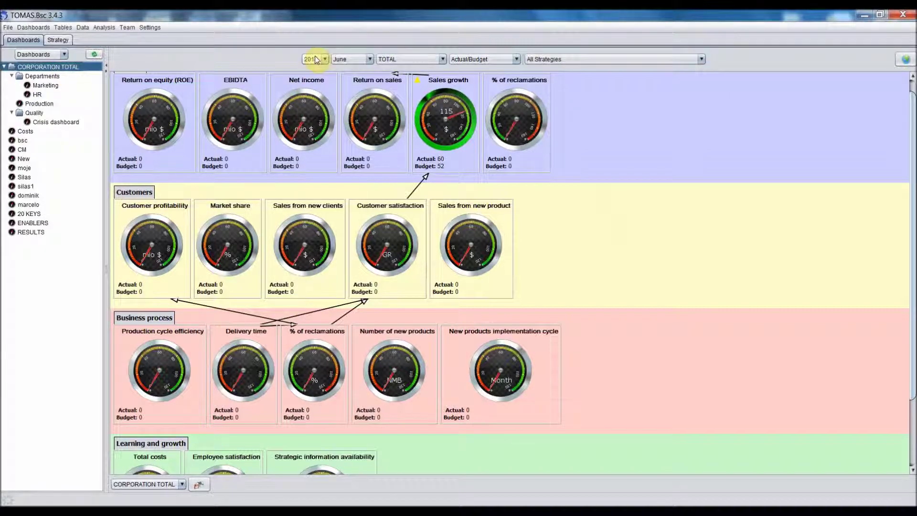
Set the month of the CORPORATION TOTAL dashboard to April.
left_click(366, 61)
scroll(364, 83, "up", 2)
left_click(359, 98)
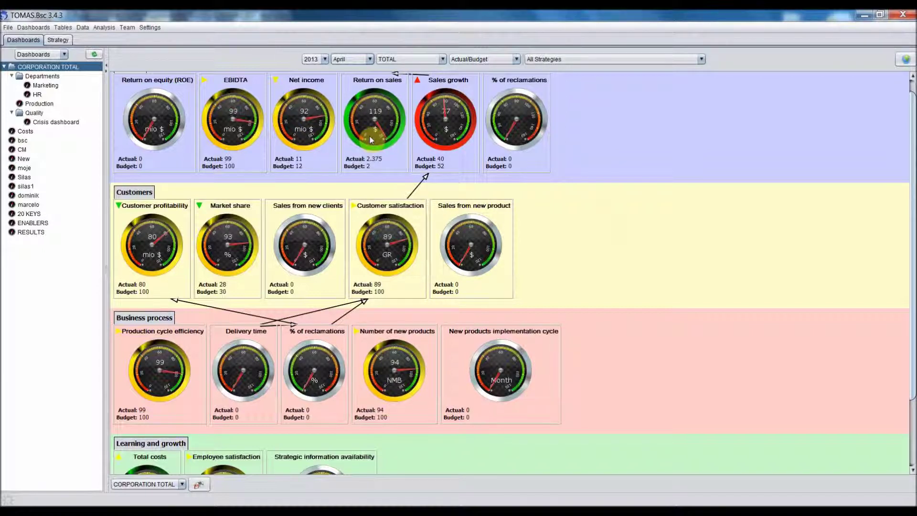
Examine the gauges in the Financial, Customers, Business process, and Learning and growth perspectives of the corporate dashboard.
scroll(351, 152, "up", 1)
scroll(351, 152, "up", 1)
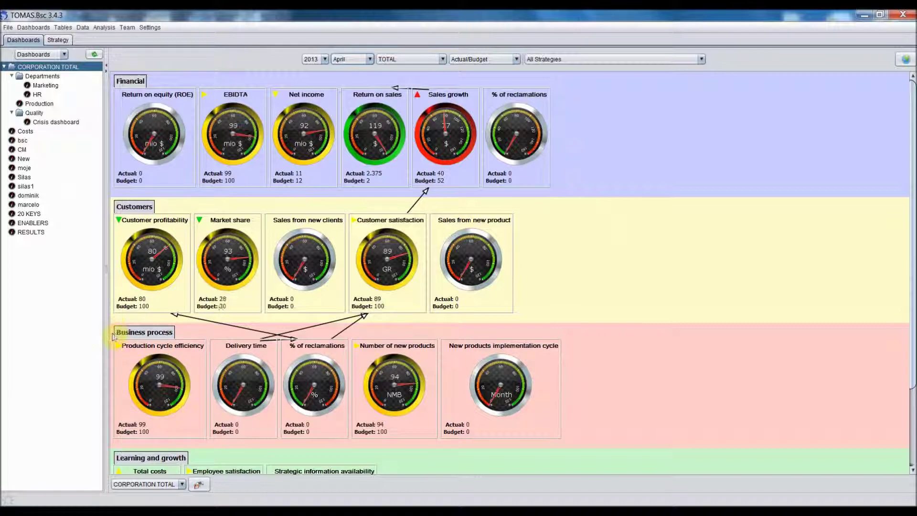
scroll(161, 335, "down", 1)
scroll(160, 335, "down", 3)
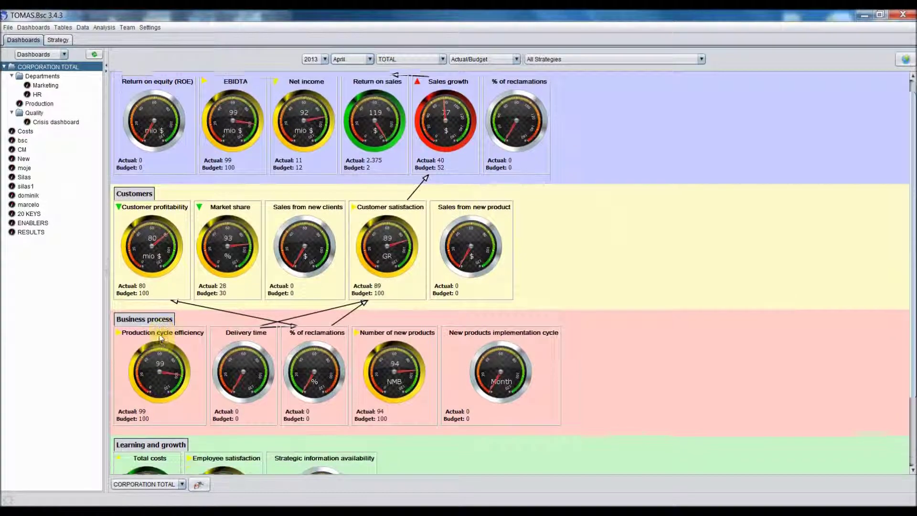
scroll(159, 334, "down", 1)
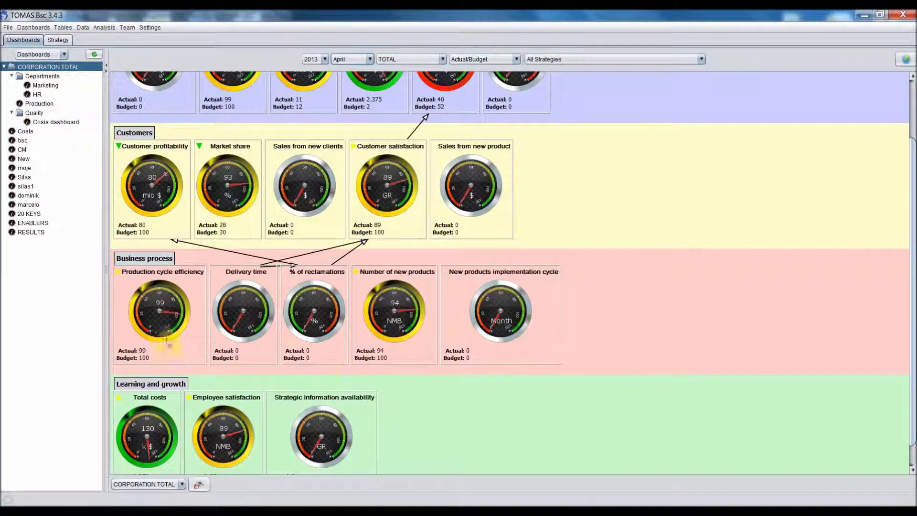
scroll(323, 369, "down", 1)
scroll(327, 373, "down", 2)
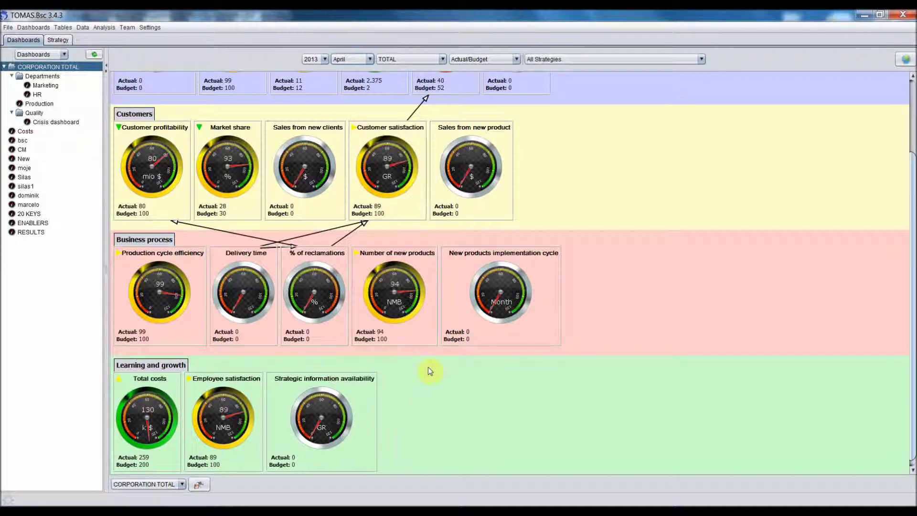
scroll(430, 371, "up", 1)
scroll(430, 370, "up", 2)
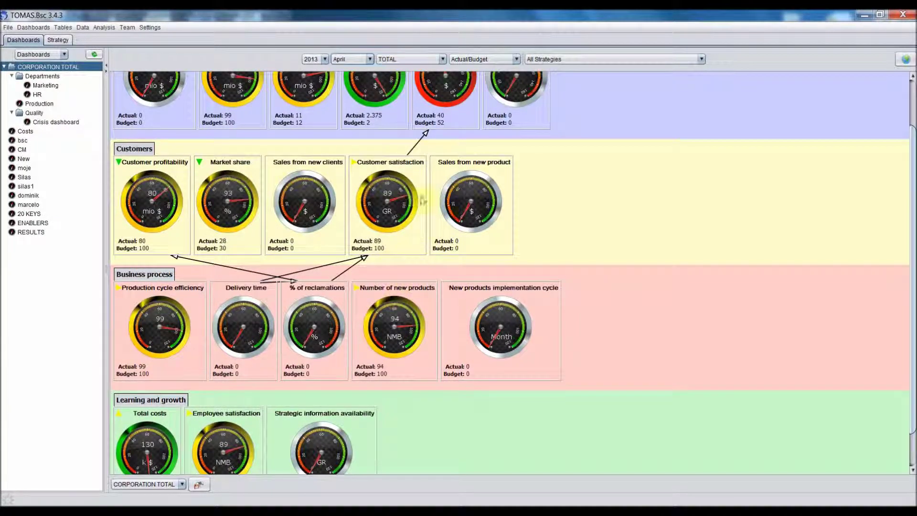
Open the analysis of the Customer satisfaction indicator and view its breakdowns by business unit, product and market.
right_click(374, 197)
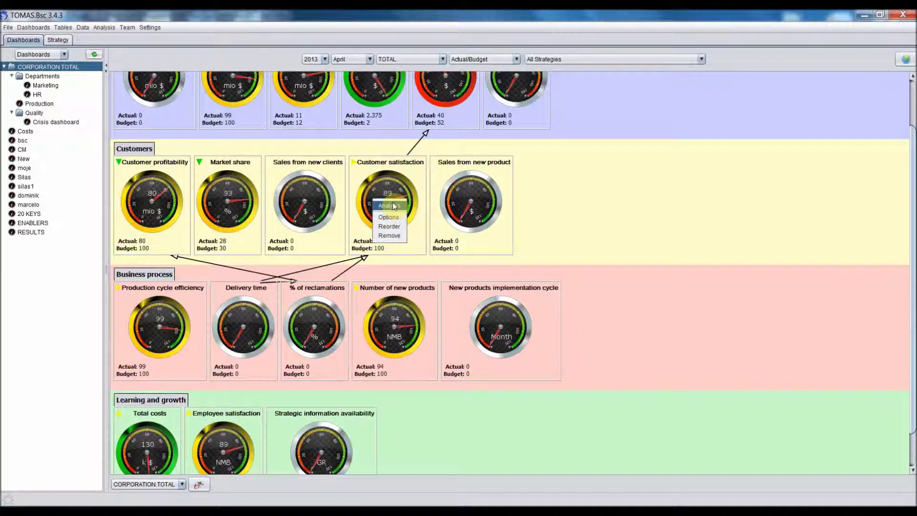
left_click(393, 205)
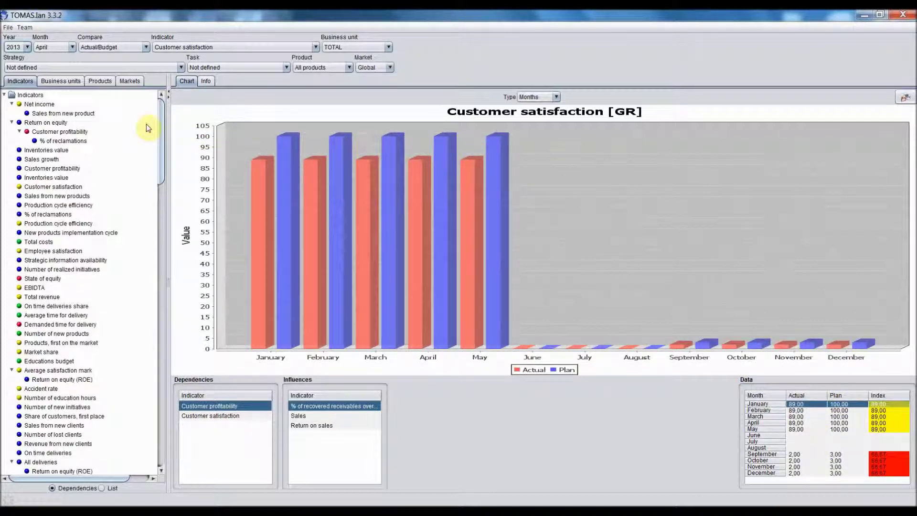
left_click(62, 82)
left_click(100, 81)
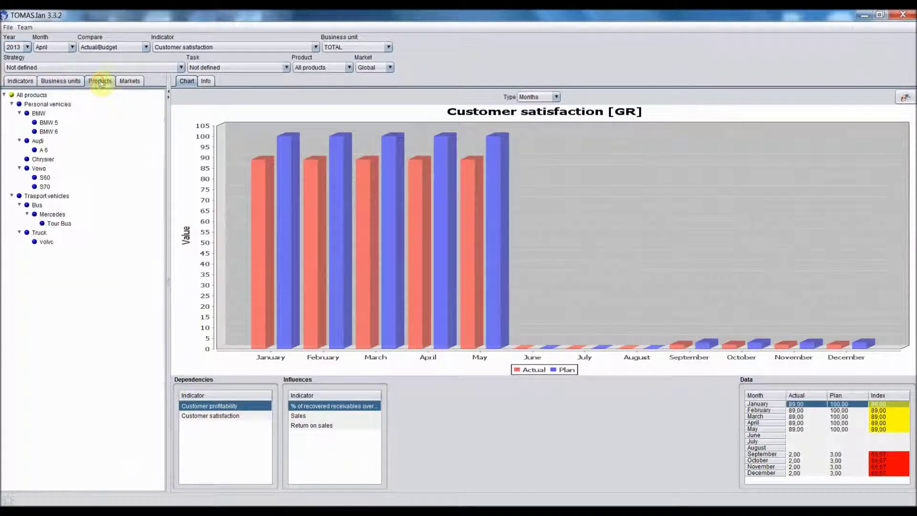
left_click(134, 84)
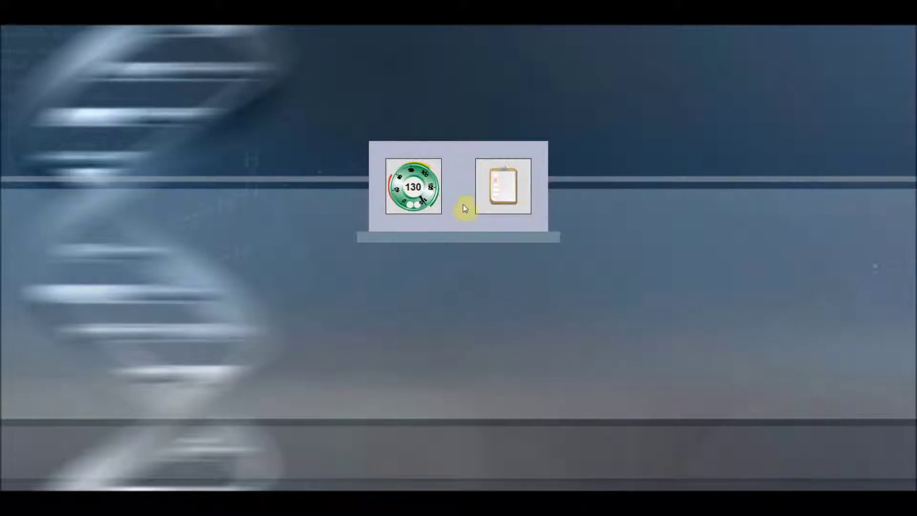
Switch to the web version's dashboard module and set the analysis month to April.
left_click(399, 197)
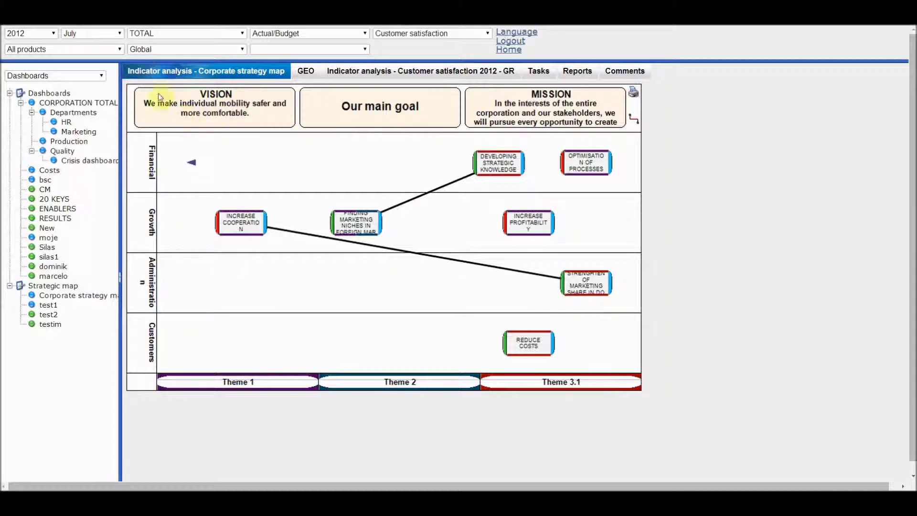
left_click(89, 34)
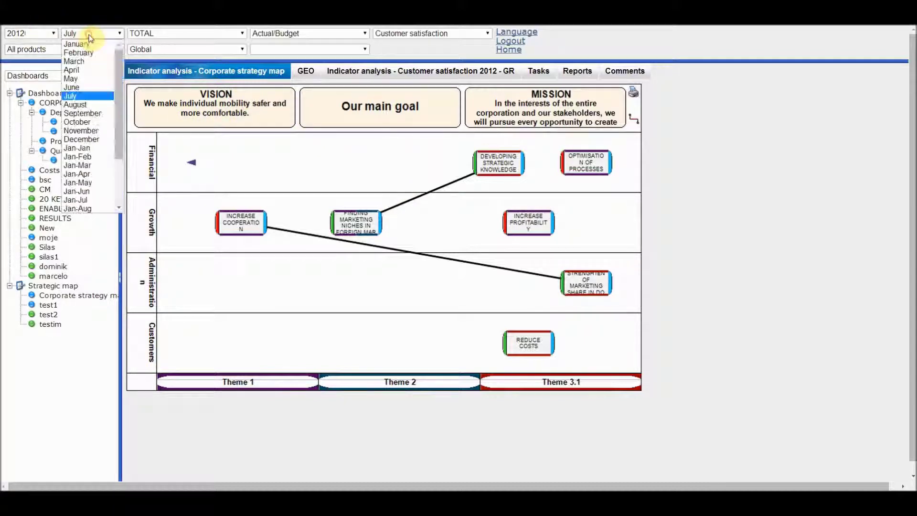
left_click(85, 72)
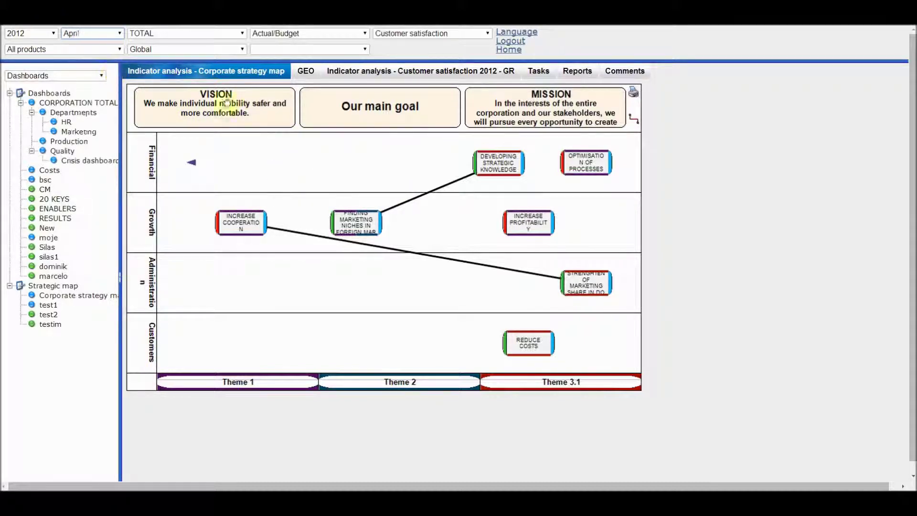
Show Customer satisfaction on the geographic map and view the actual, plan and index details of the red marker in central Europe.
left_click(305, 73)
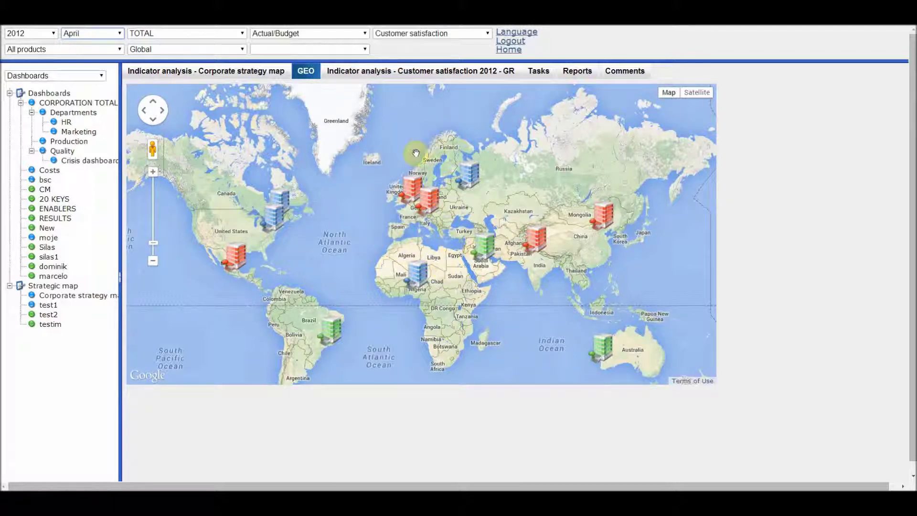
left_click(434, 205)
left_click_drag(451, 153, 453, 170)
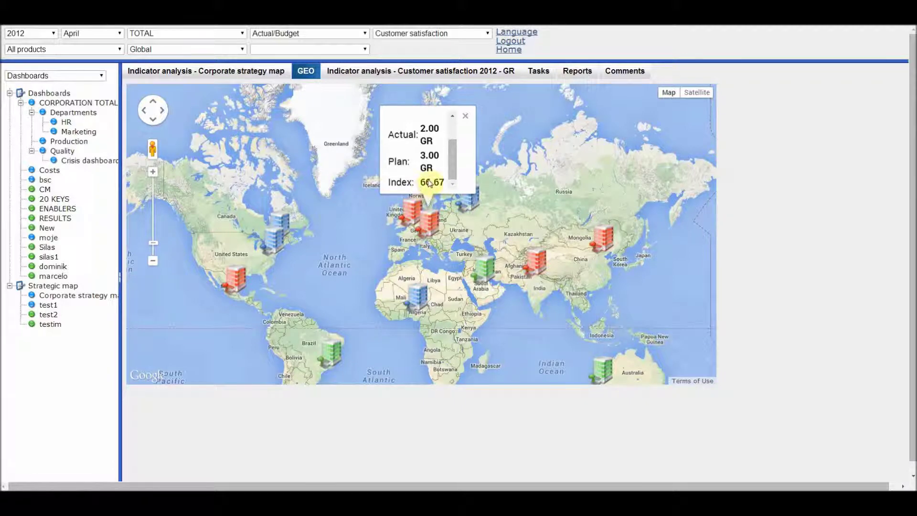
Review the task list, view the Bad KPI indicator report and close the report.
left_click(542, 73)
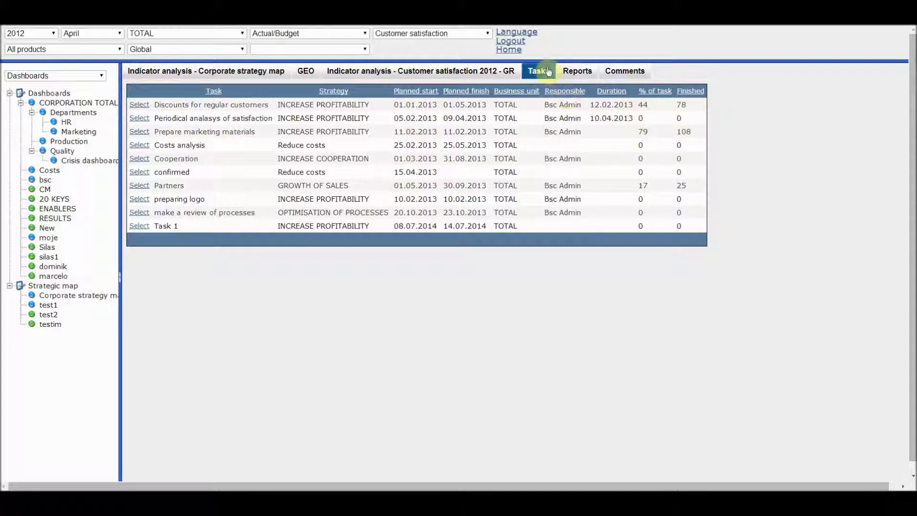
left_click(578, 73)
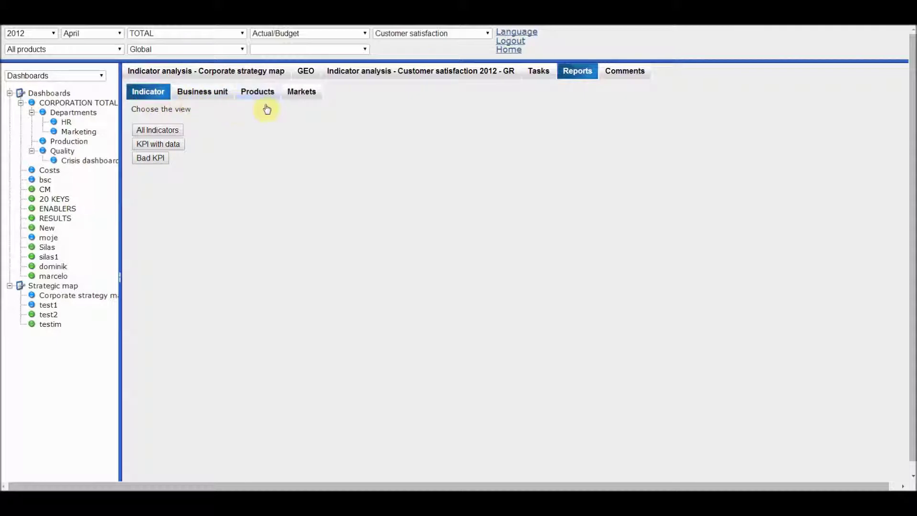
left_click(153, 159)
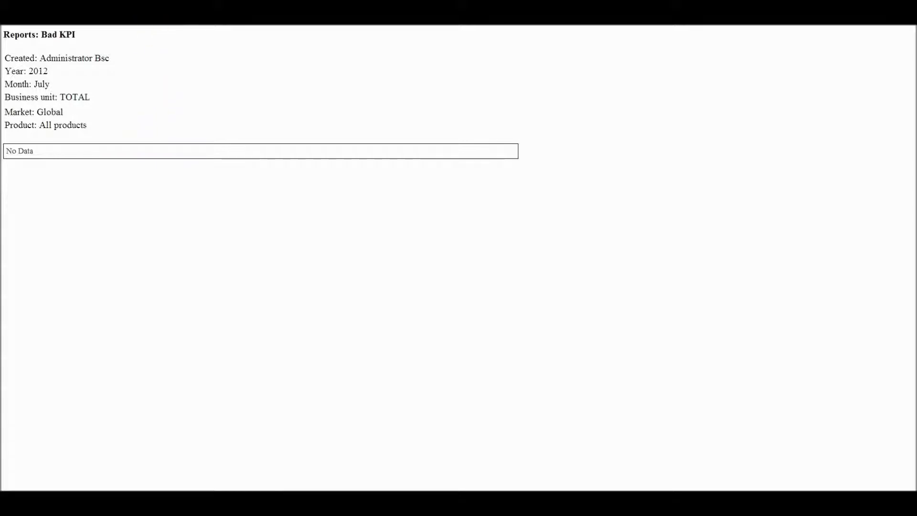
key("ctrl+w")
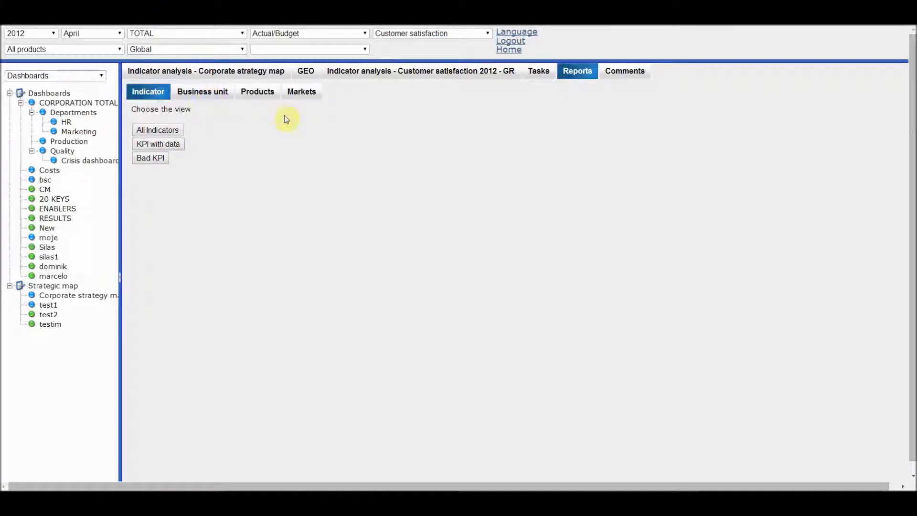
View the KPI report of the OPTIMISATION OF PROCESSES goal from the corporate strategy map and return to the map.
left_click(259, 73)
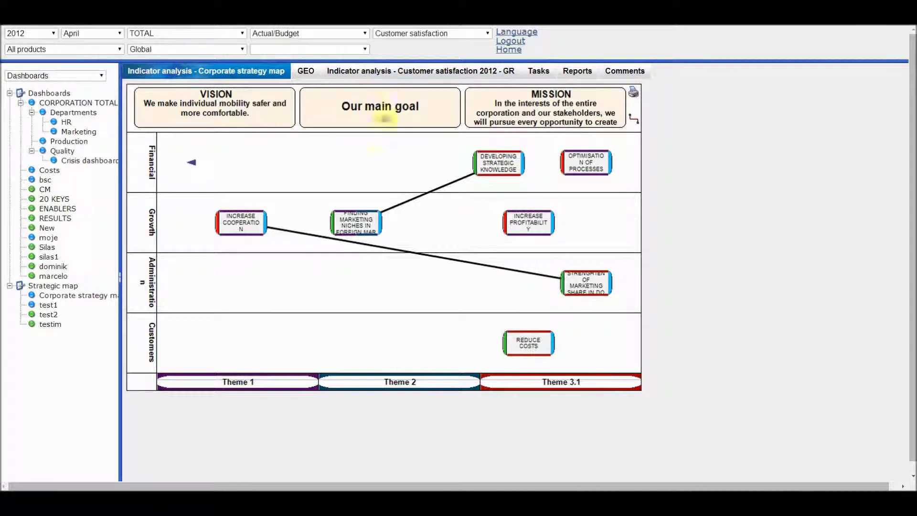
left_click(593, 171)
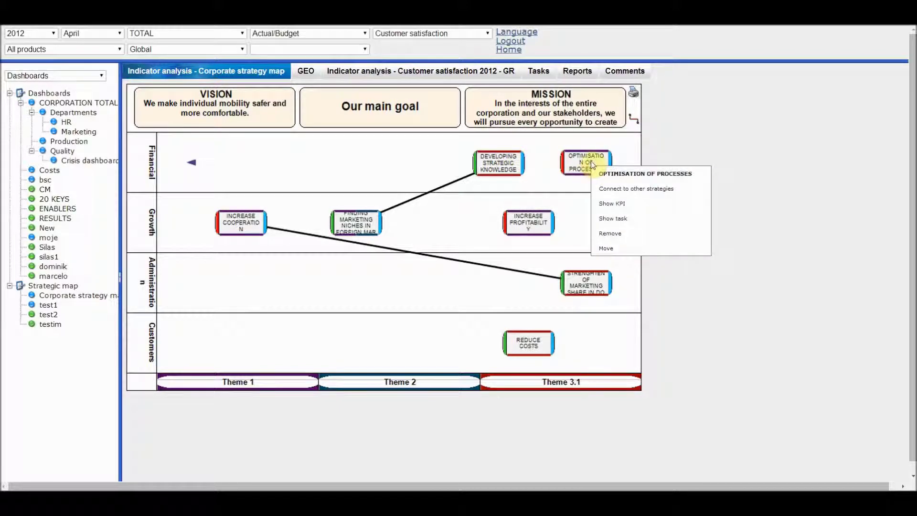
left_click(621, 207)
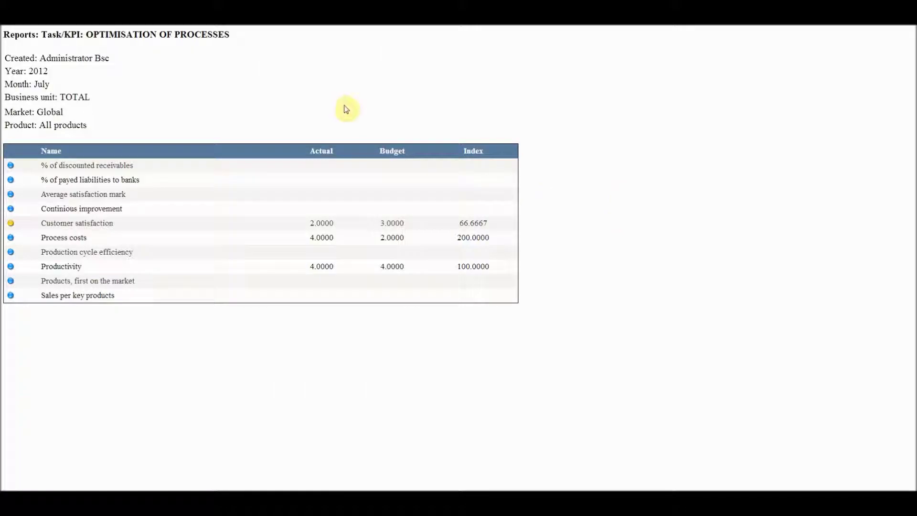
left_click(215, 16)
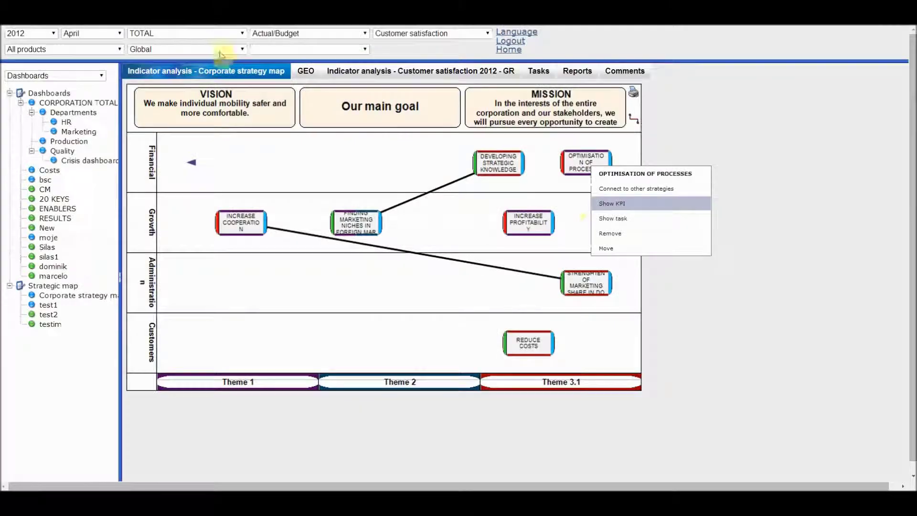
left_click(594, 219)
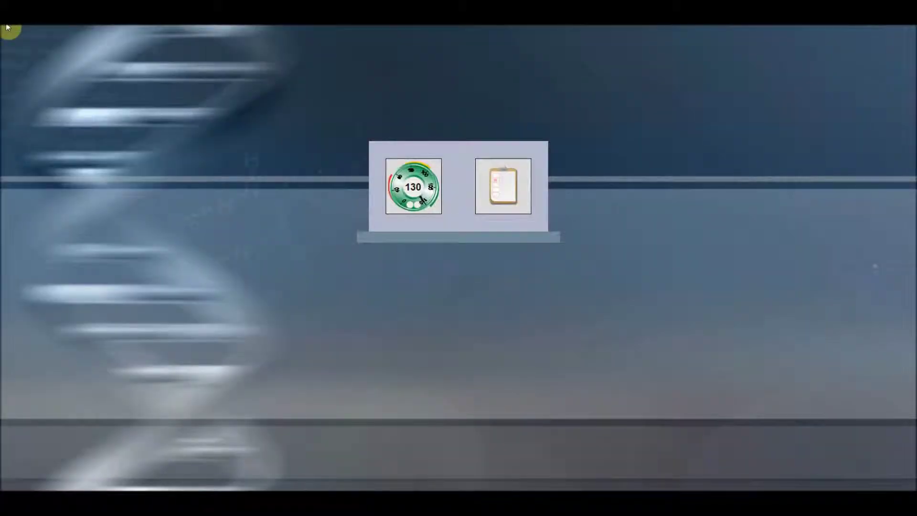
Open the tasks module of the web application from the home page.
left_click(509, 187)
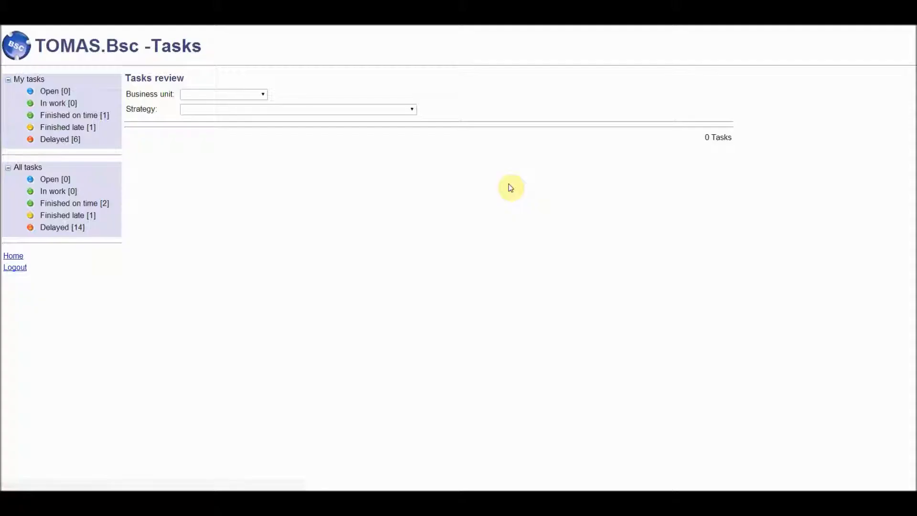